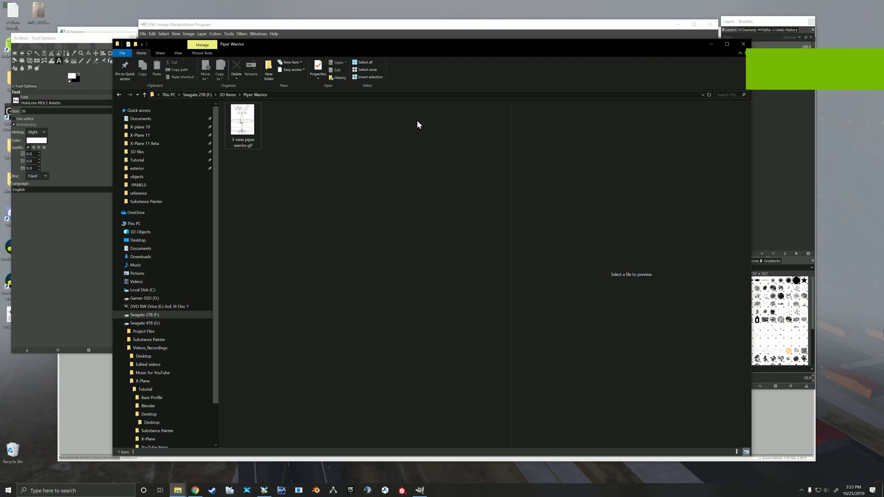
- Drag 3-view piper warrior.gif from the Piper Warrior folder into GIMP to open it
mouse_move(414, 46)
mouse_down()
mouse_move(414, 65)
mouse_move(413, 50)
mouse_up()
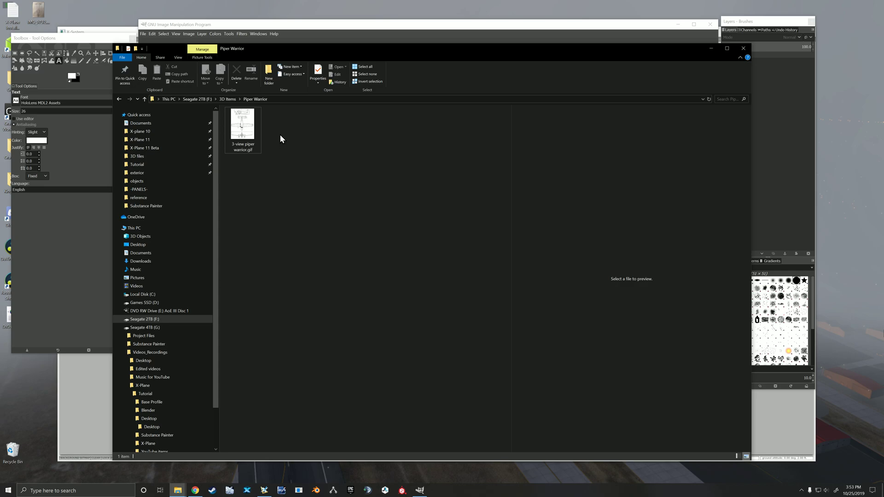
click(242, 123)
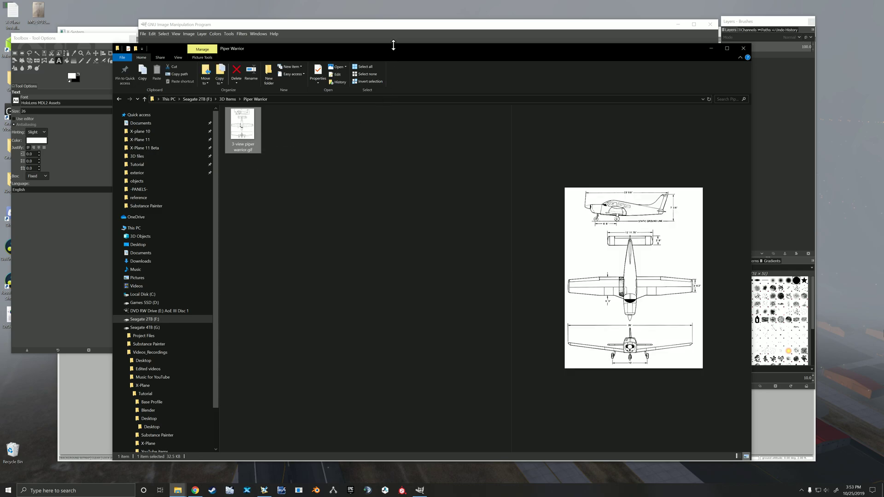
drag(395, 49, 394, 83)
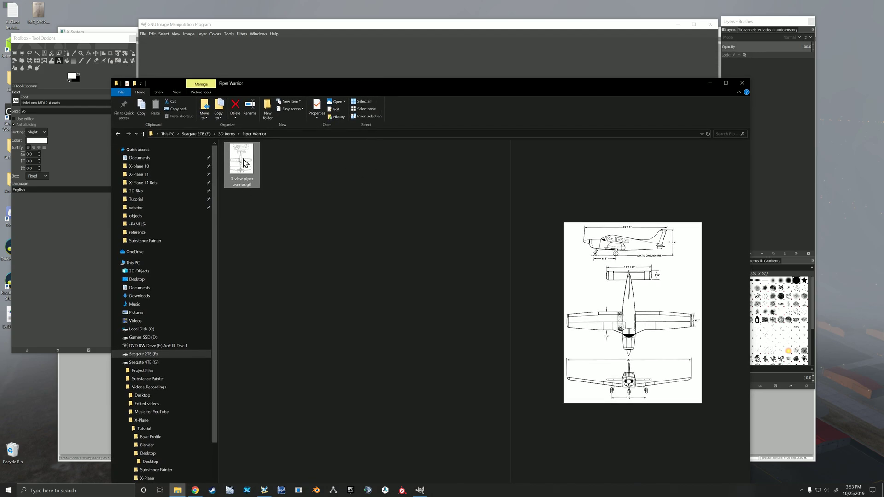
drag(301, 84, 286, 144)
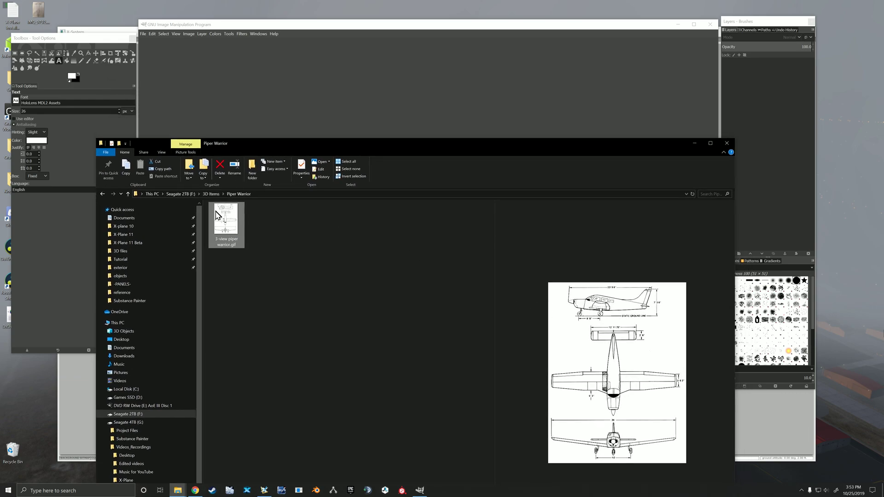
drag(216, 217, 328, 115)
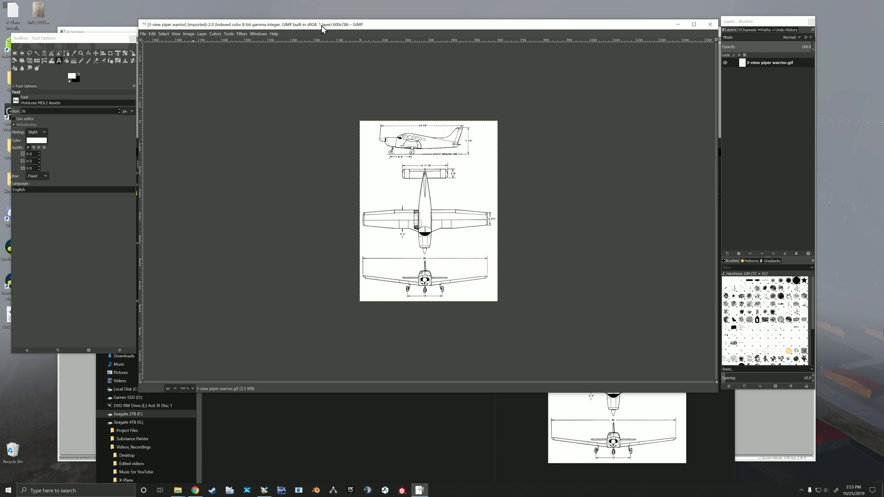
- Draw a rectangle selection around the top view and refine its edges at 200% to 544 × 374 px
drag(318, 25, 310, 20)
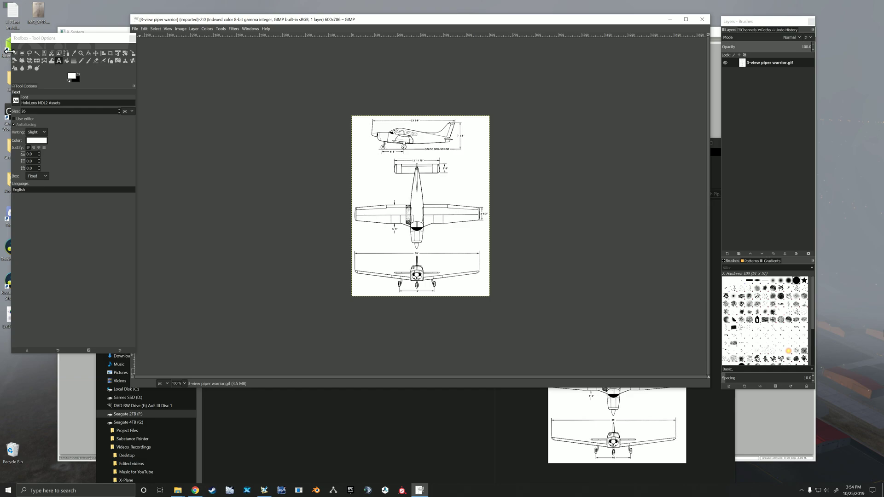
click(16, 54)
click(16, 54)
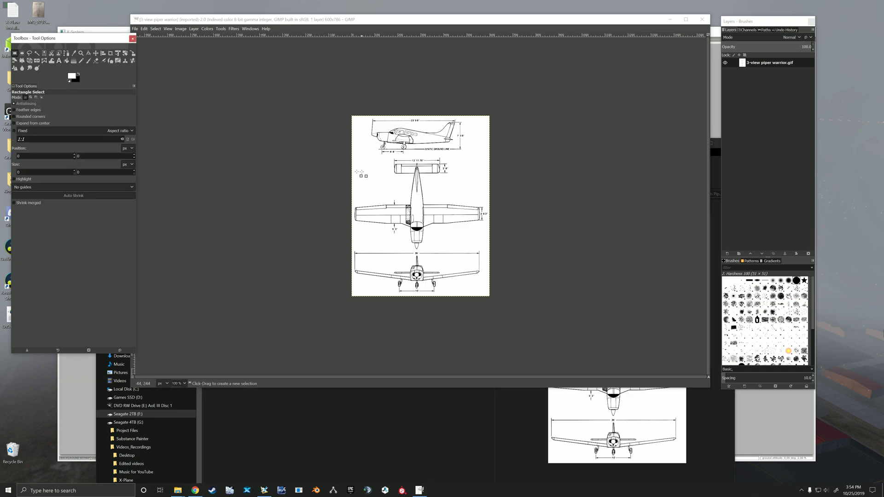
drag(351, 157, 480, 250)
key(2)
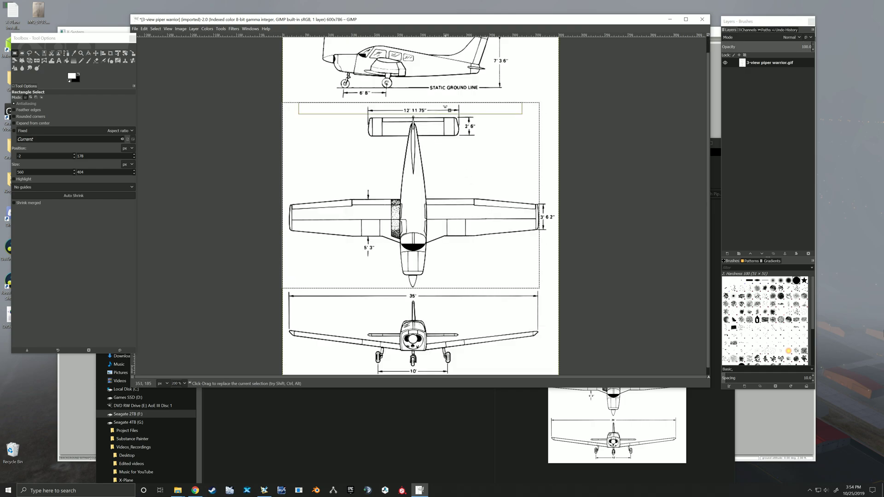
drag(414, 109, 414, 121)
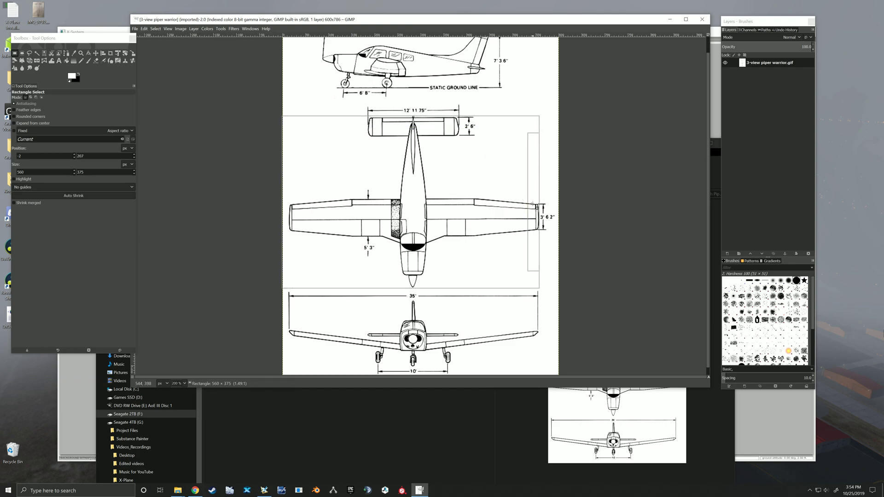
drag(288, 206, 294, 206)
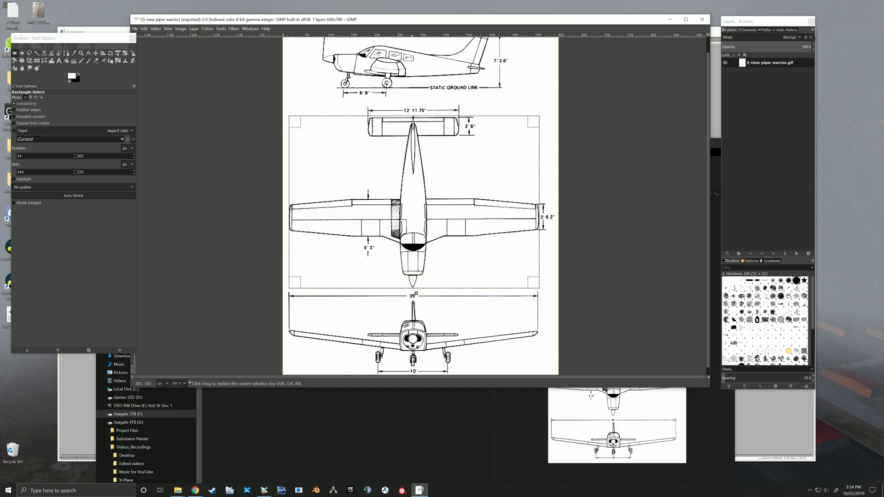
drag(431, 286, 429, 282)
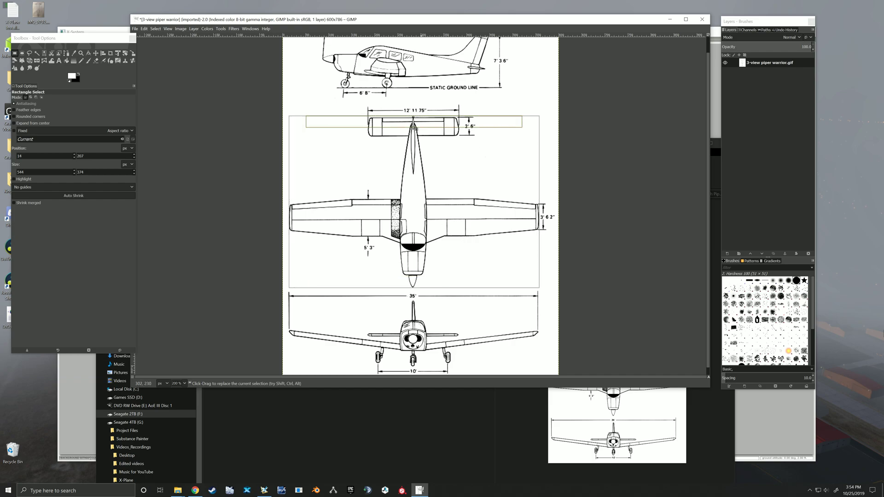
drag(192, 21, 201, 21)
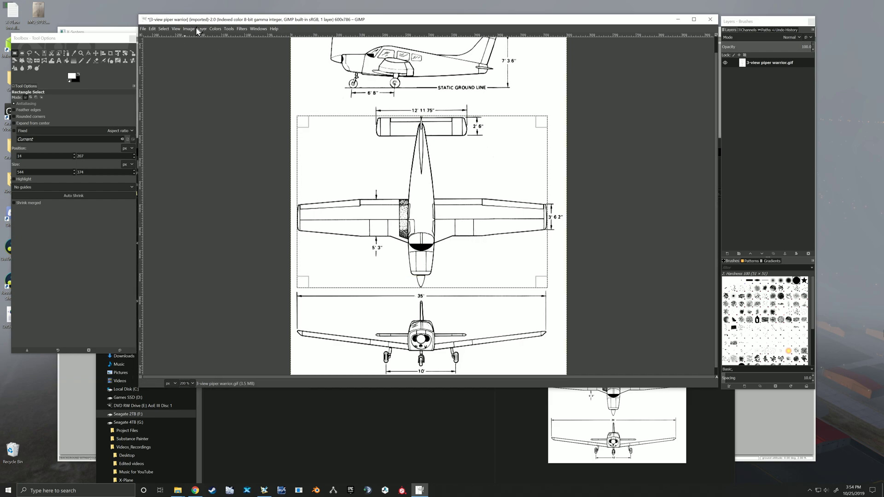
- Crop the image to the top-view selection and rotate it 90° clockwise into a 374 × 544 portrait
click(190, 28)
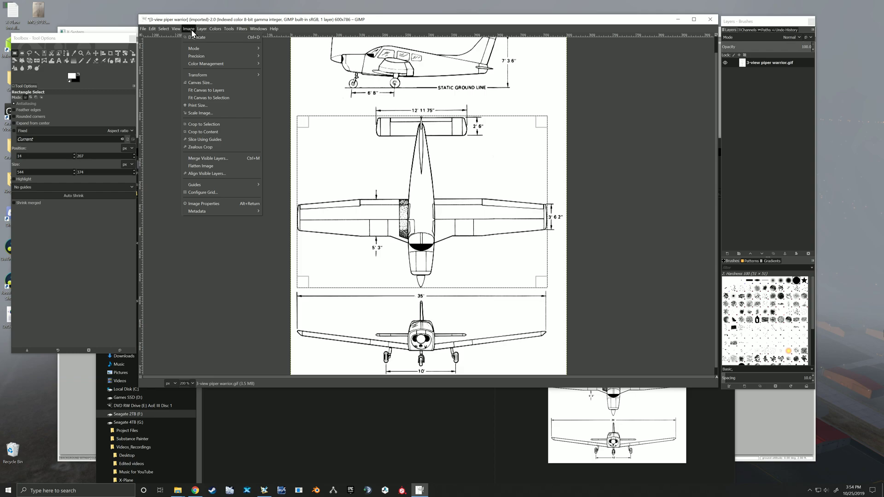
click(199, 124)
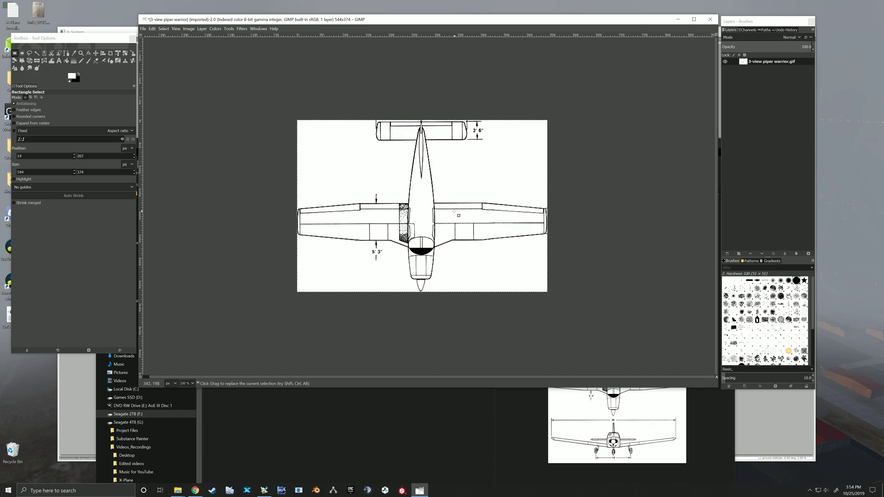
click(192, 28)
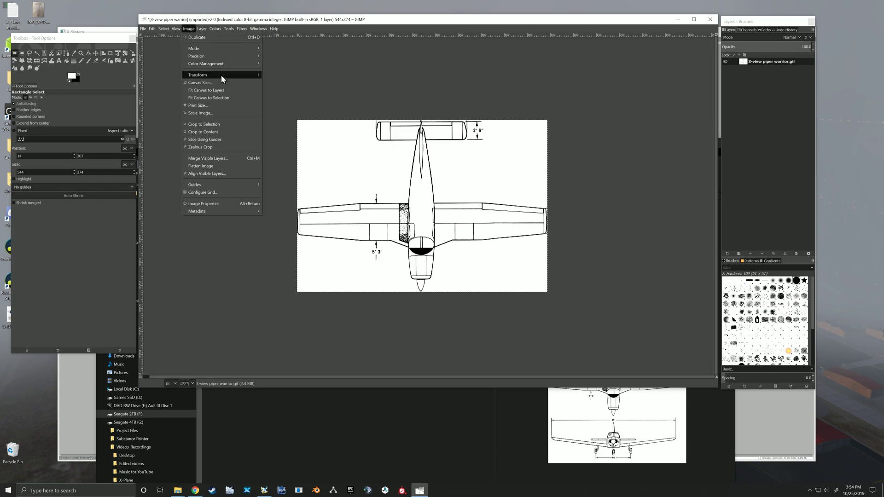
mouse_move(221, 74)
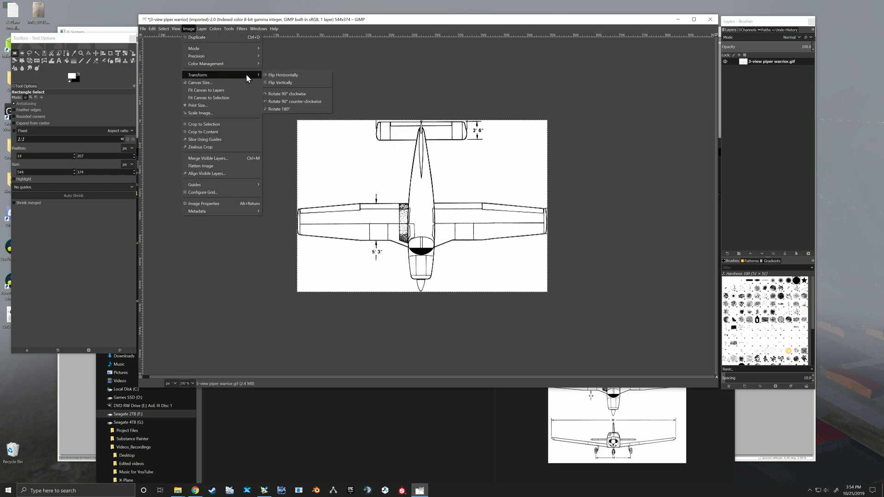
click(292, 93)
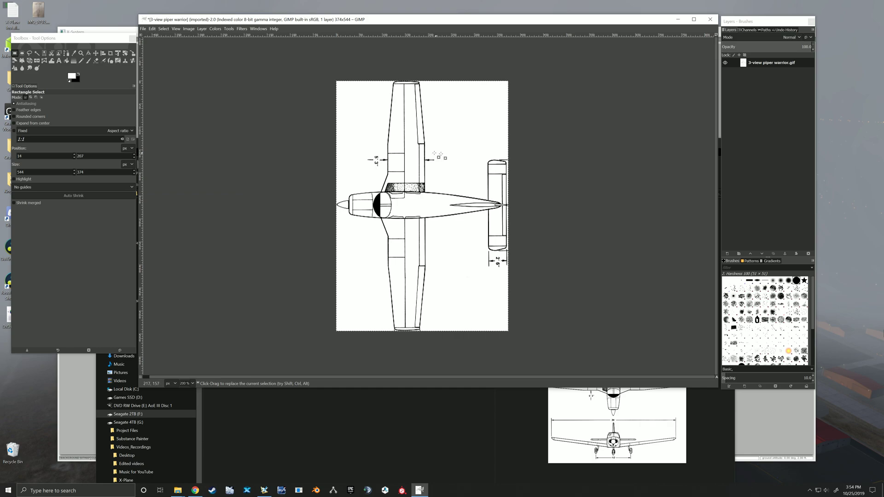
- Drop the full 3-view gif into the image as a new layer and rotate it 90° clockwise
drag(405, 23, 407, 15)
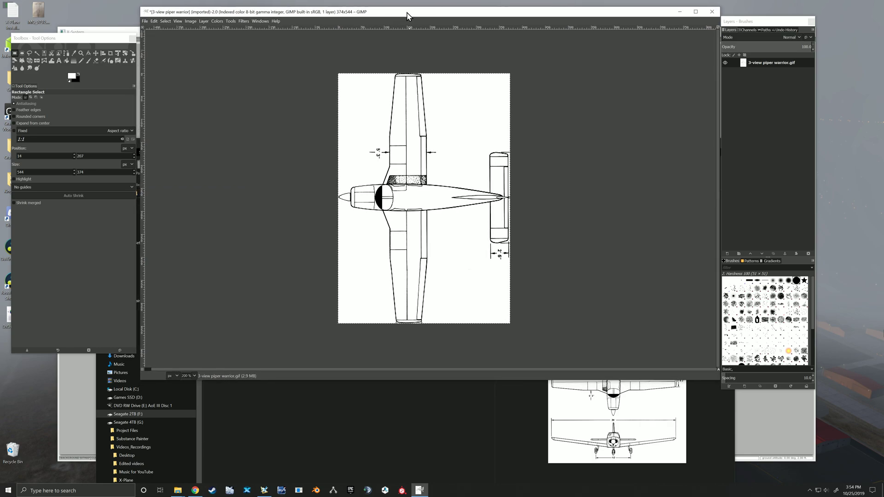
click(347, 422)
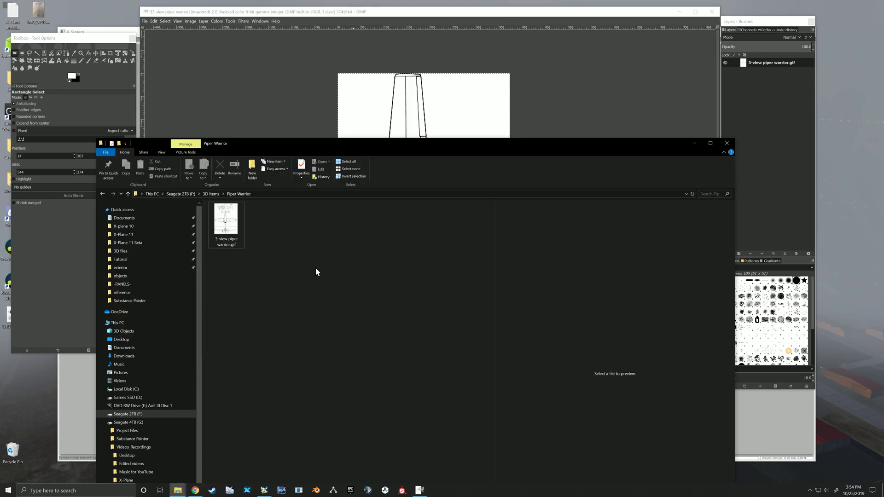
drag(225, 225, 418, 124)
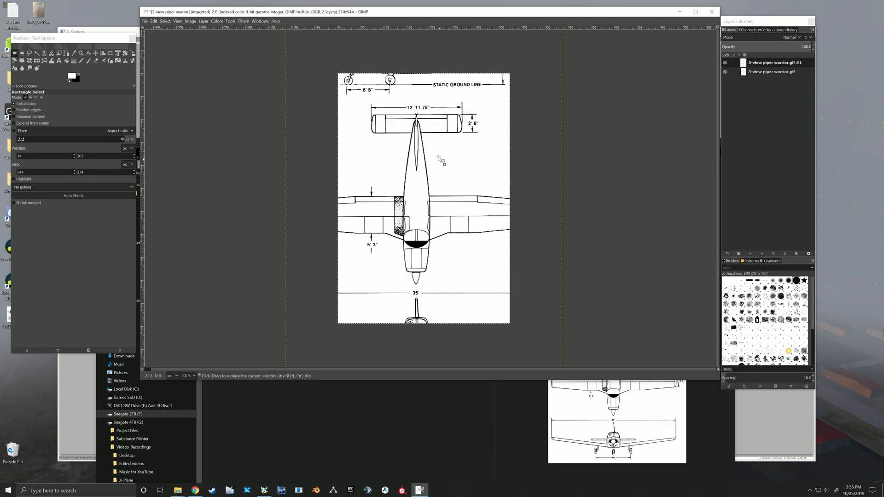
click(204, 22)
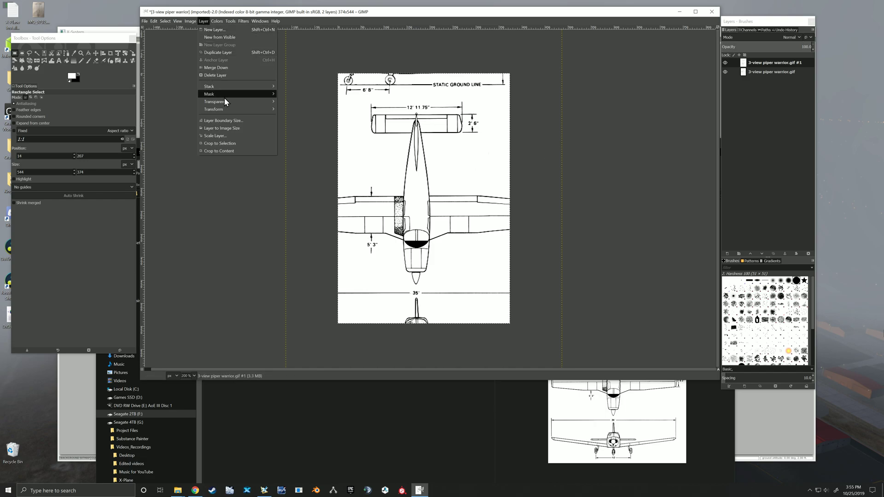
mouse_move(250, 110)
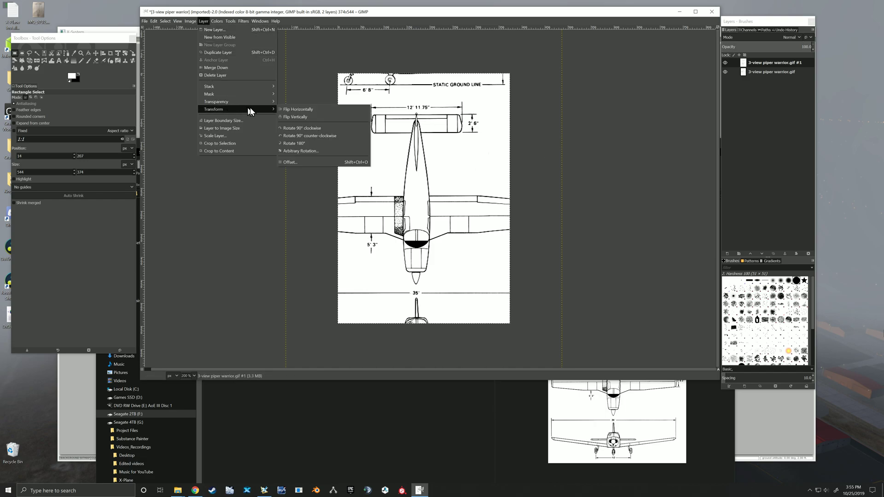
click(303, 127)
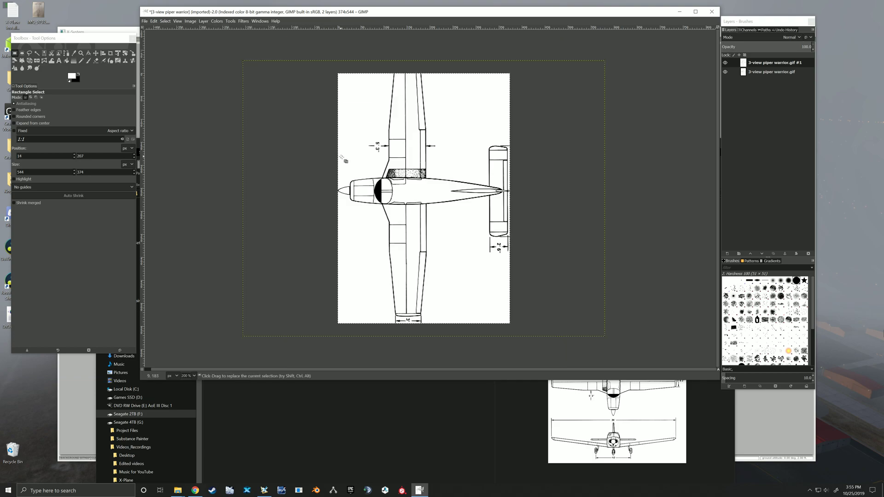
- Rotate the new layer back 90° counter-clockwise and move it so the side view lies on the canvas
click(96, 53)
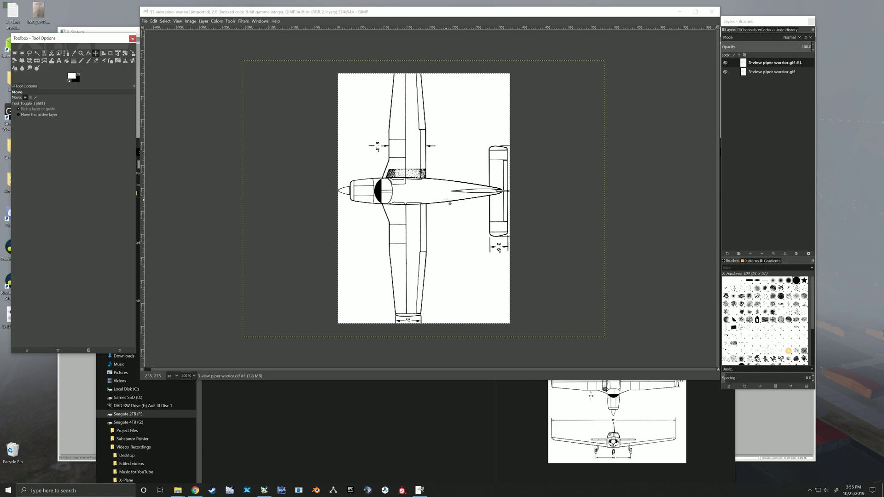
drag(428, 195, 300, 192)
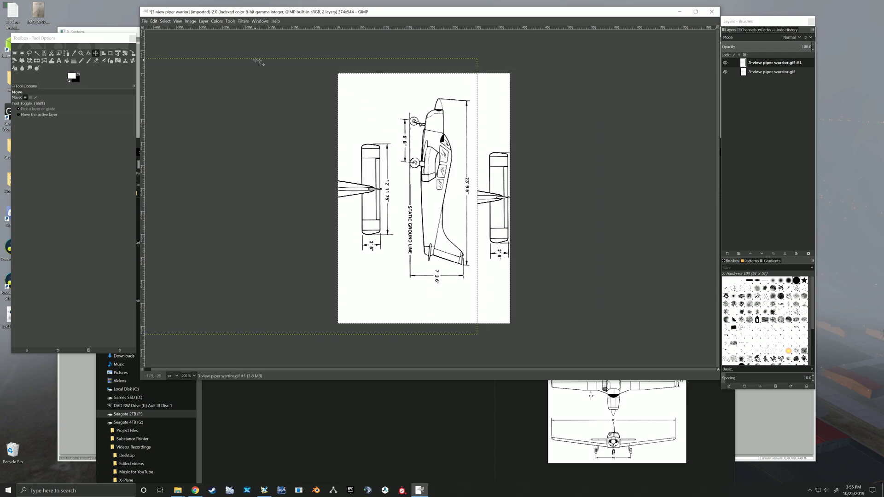
click(206, 21)
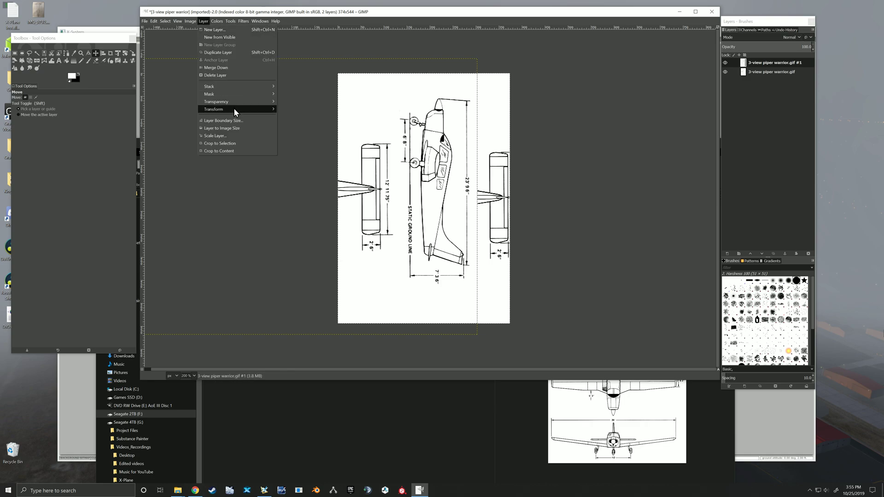
mouse_move(234, 110)
click(302, 135)
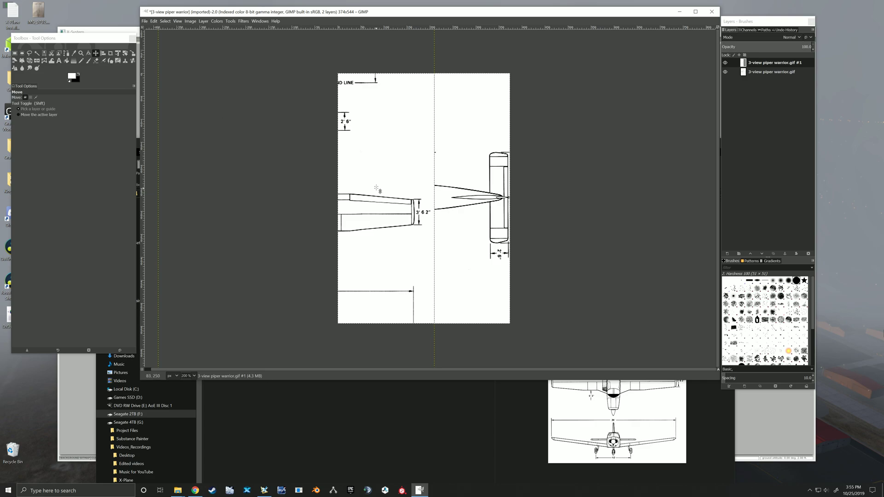
drag(373, 203, 483, 294)
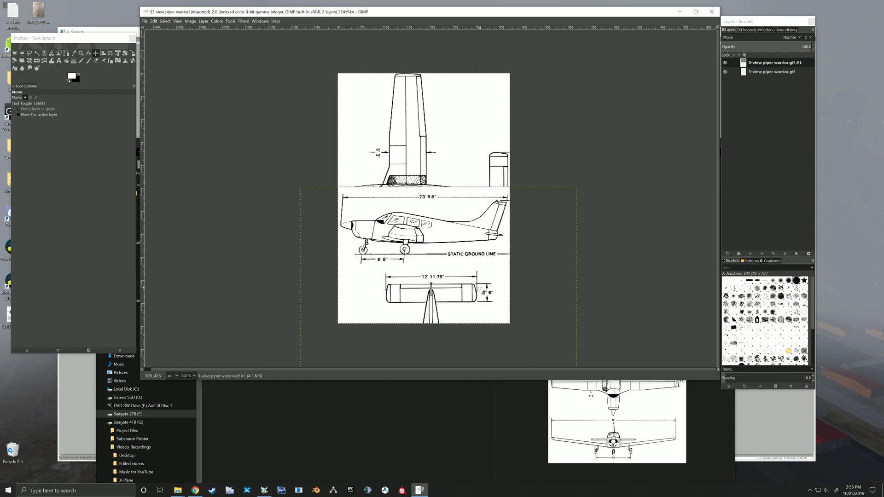
- Set the top layer to 44.5 opacity and drag it up over the top view
click(762, 45)
drag(452, 260, 450, 235)
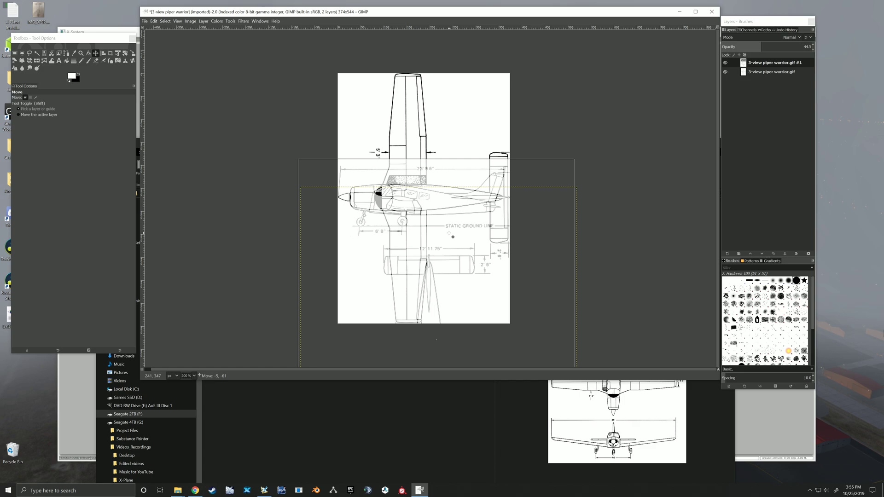
drag(449, 234, 449, 234)
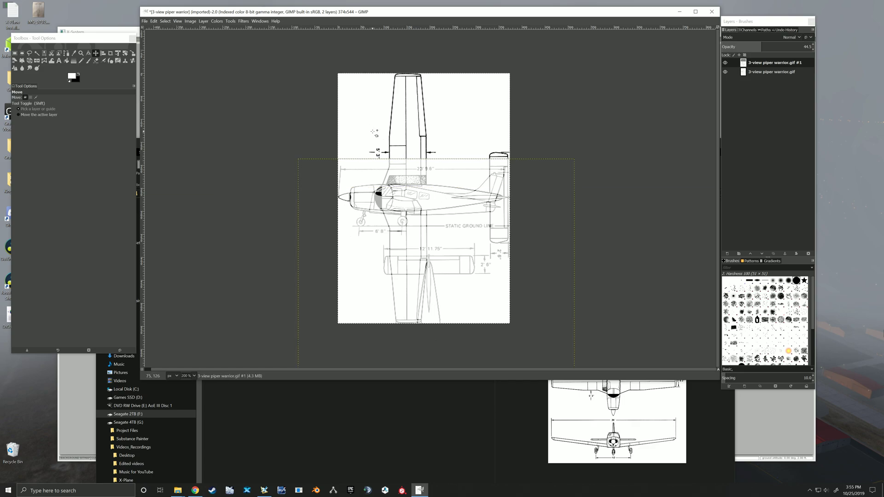
- Scale the side-view layer to 383×367 and move it down 8 pixels onto the fuselage
click(132, 53)
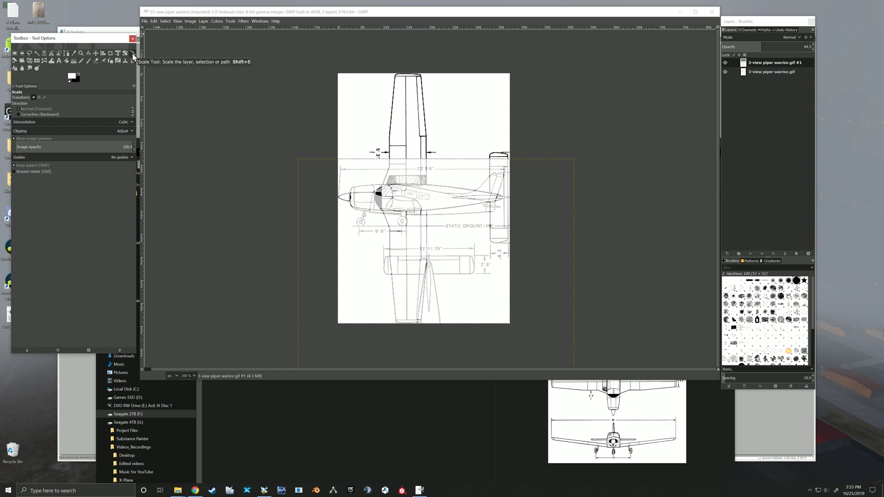
click(430, 229)
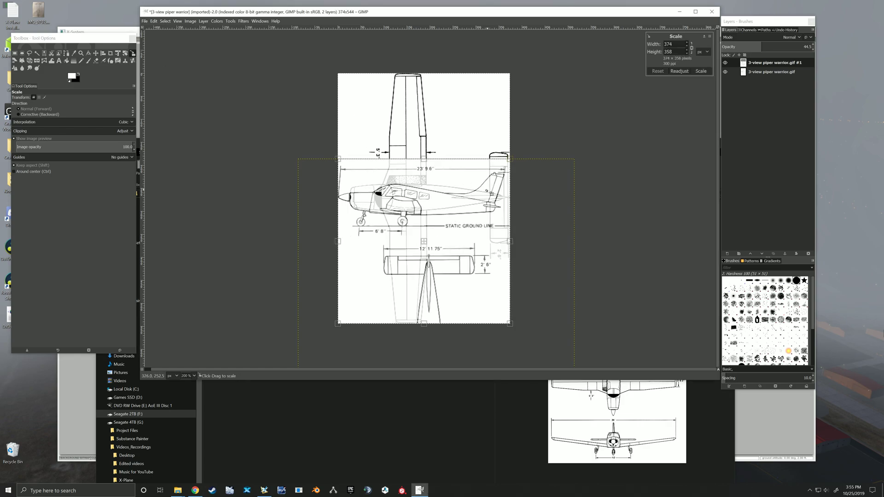
drag(506, 194, 511, 188)
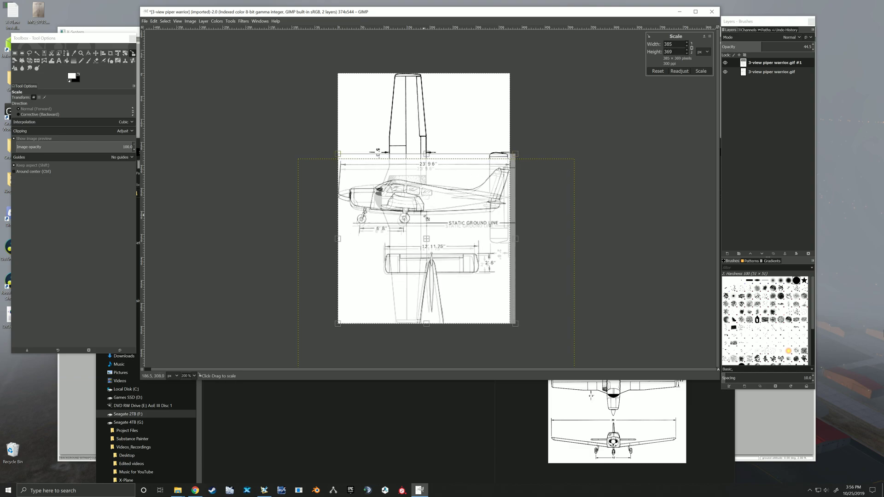
click(701, 71)
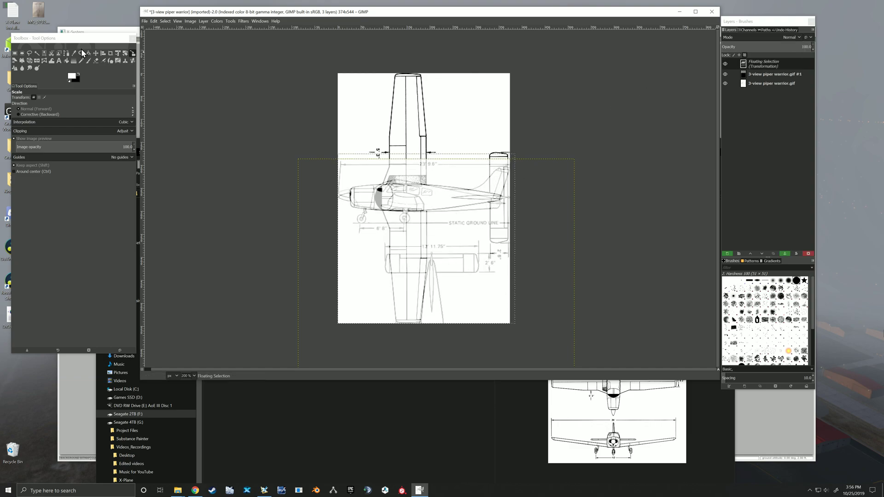
click(95, 54)
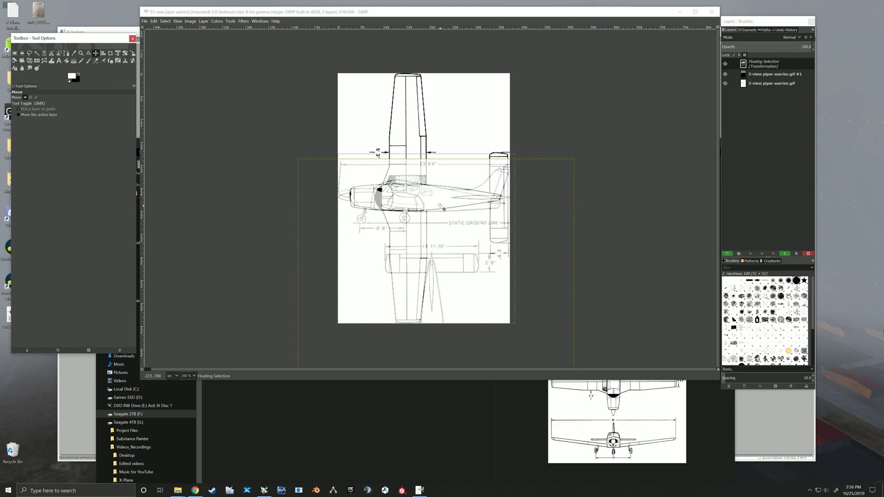
drag(447, 220, 446, 227)
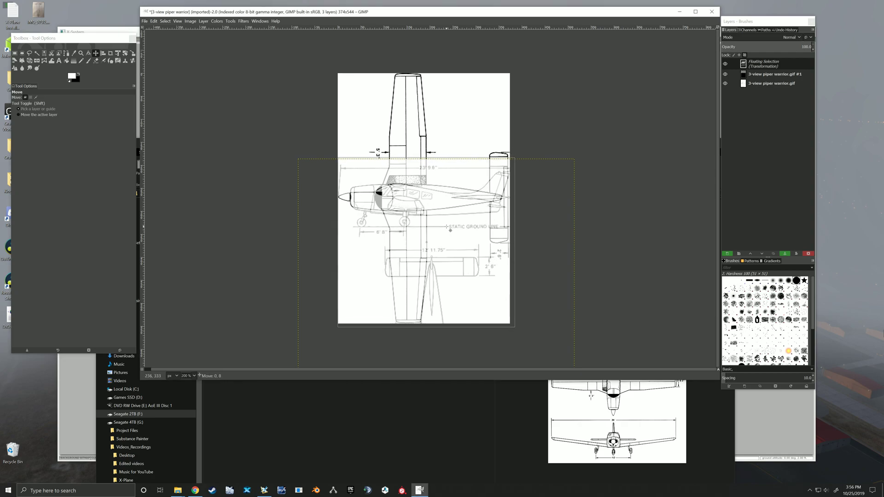
drag(447, 227, 447, 227)
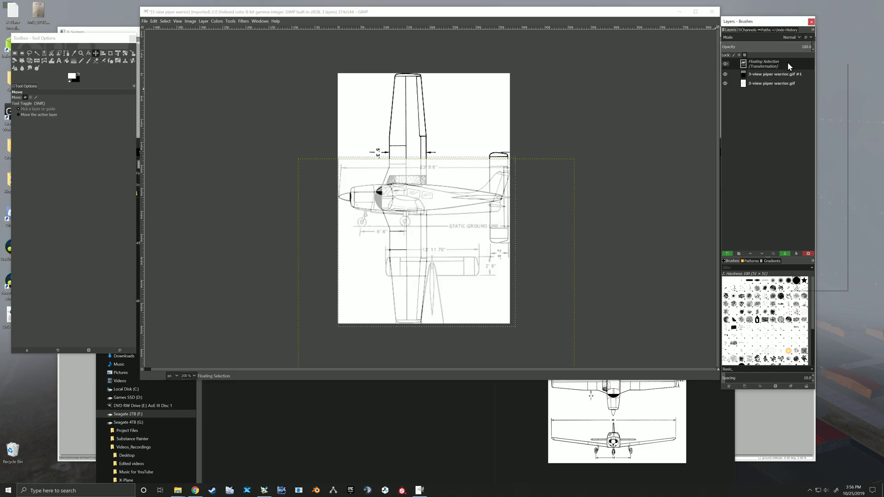
- Turn the floating selection into a new Transformation layer and toggle its visibility to compare
right_click(787, 62)
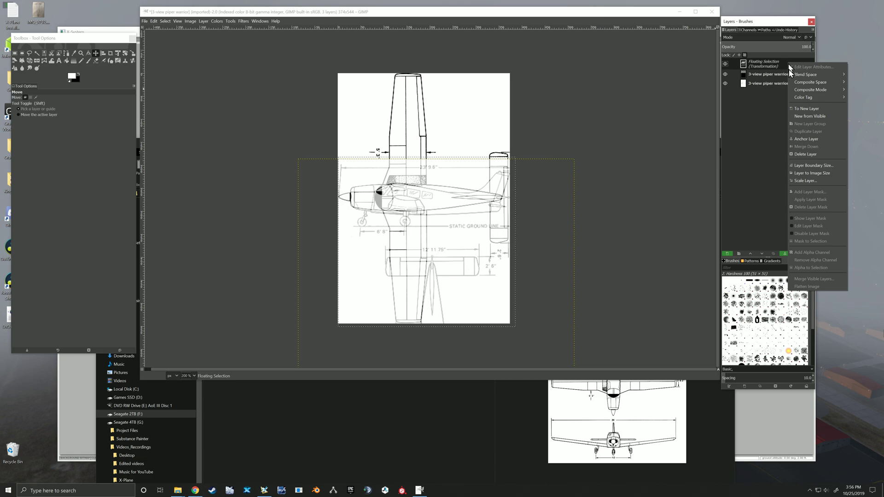
click(806, 108)
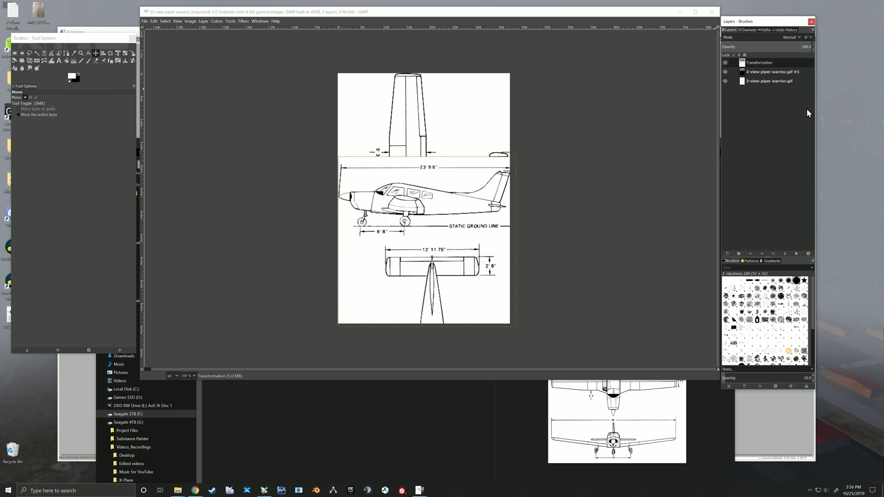
click(725, 62)
click(726, 63)
click(761, 73)
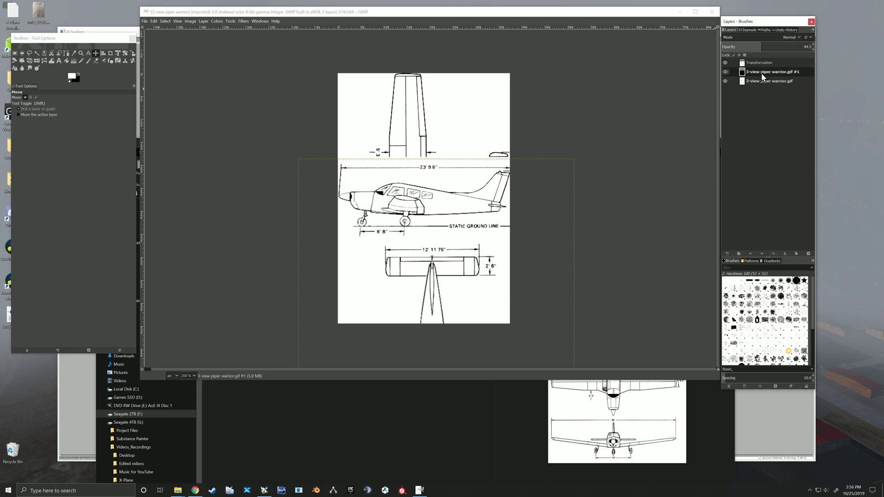
click(725, 63)
click(725, 63)
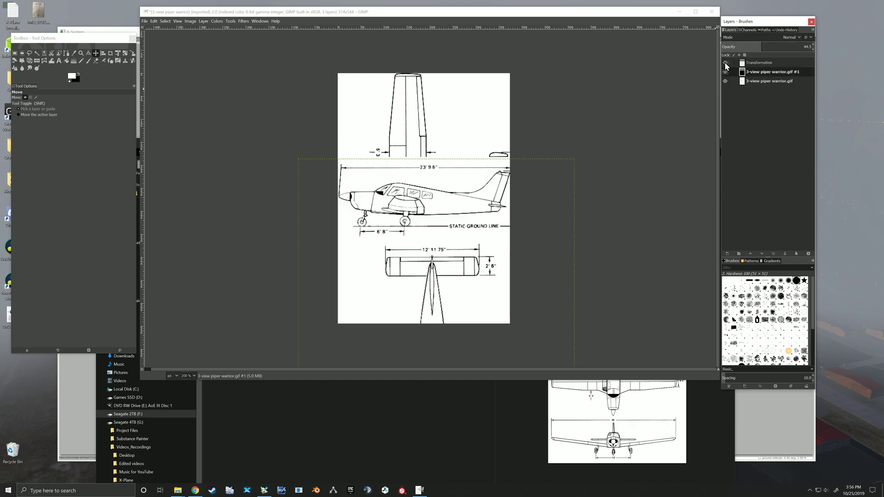
- Delete the semi-transparent copy layer and make the Transformation layer active
right_click(760, 71)
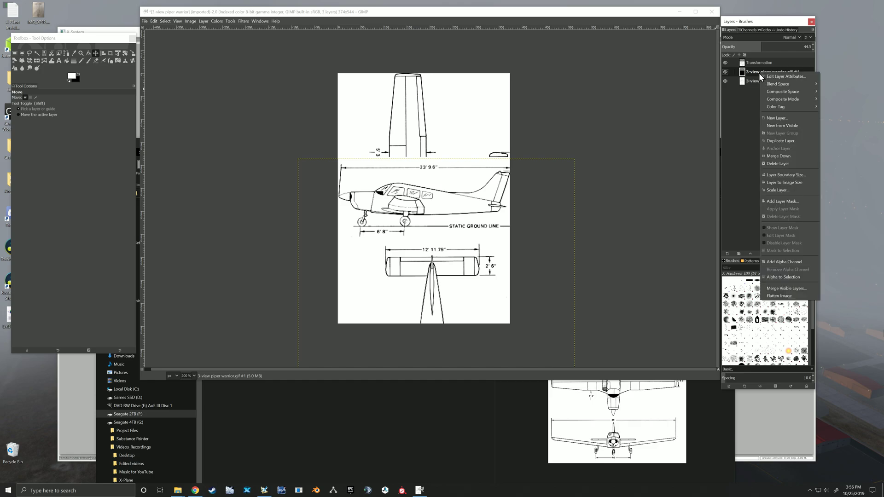
click(781, 165)
click(725, 61)
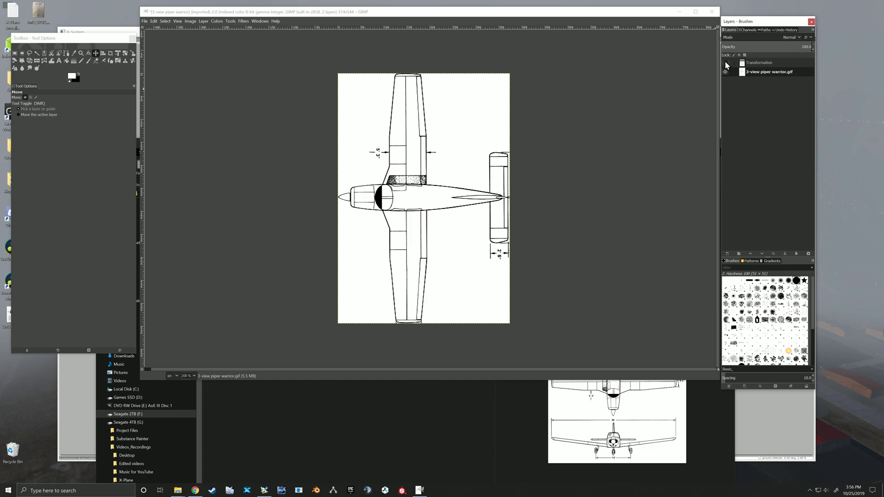
click(725, 63)
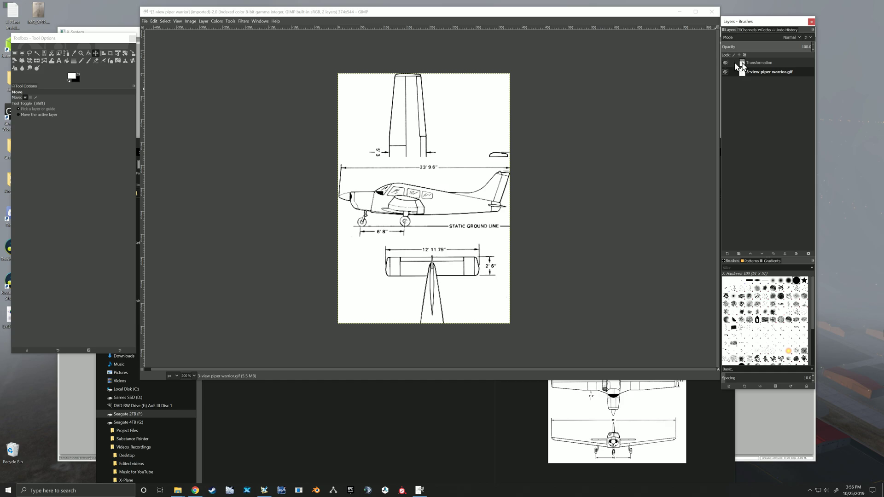
click(763, 62)
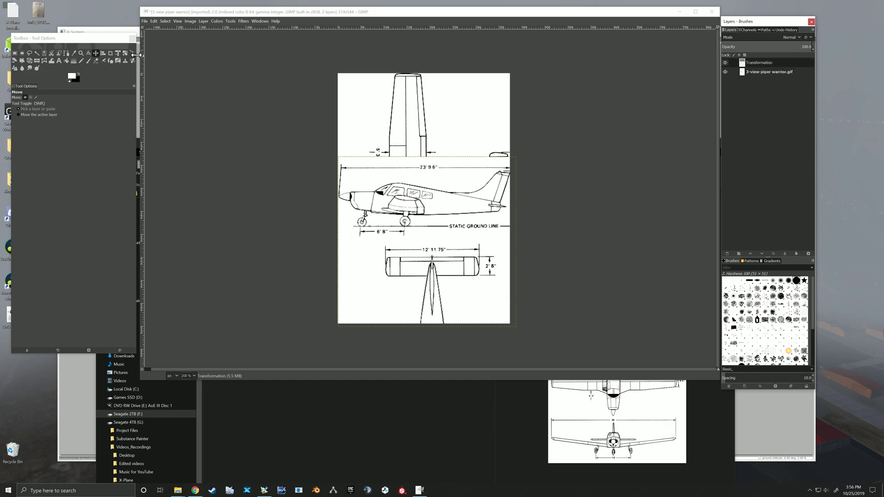
- Draw a rectangle selection around the side view and fine-tune its edges
click(15, 54)
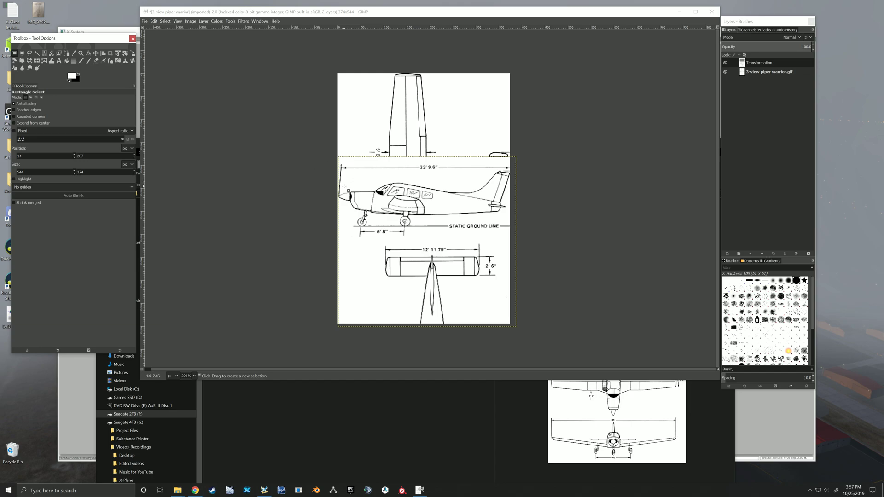
drag(334, 170, 510, 226)
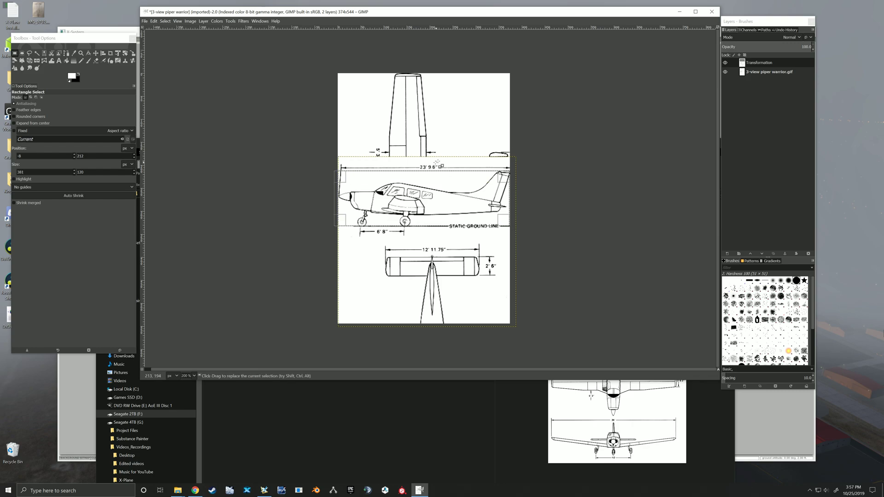
drag(422, 179, 422, 178)
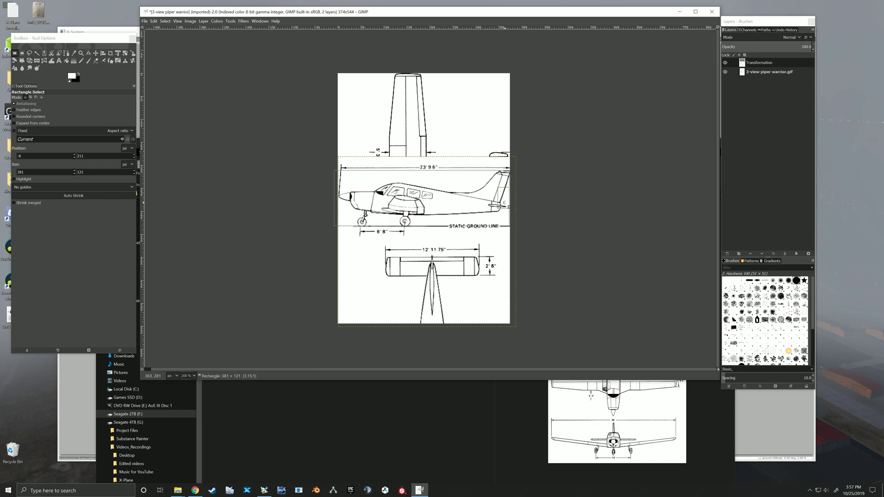
drag(505, 203, 506, 203)
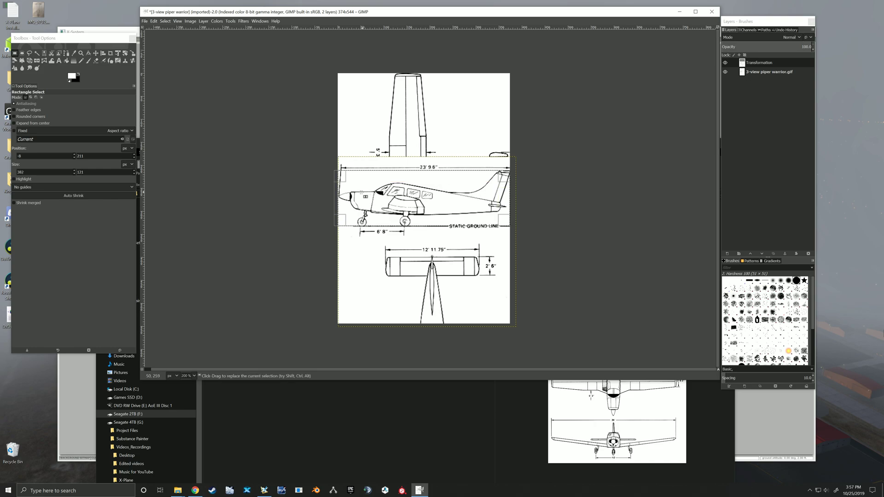
drag(338, 197, 341, 197)
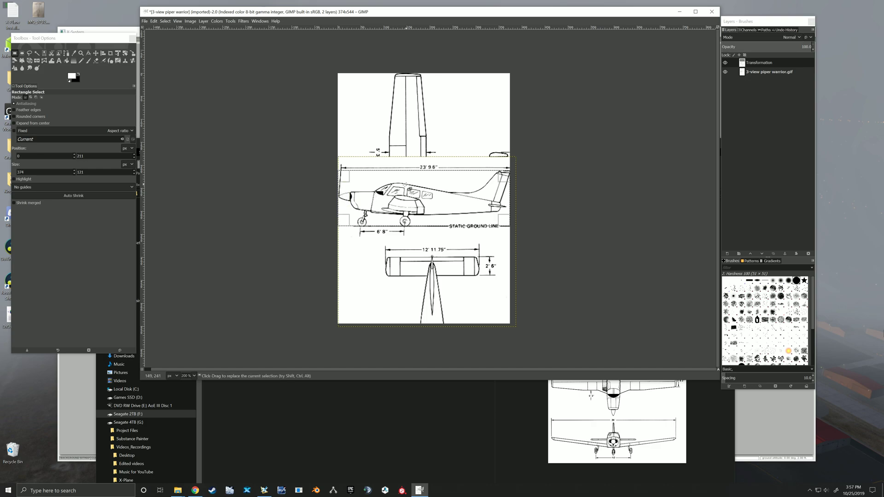
- Crop the Transformation layer to the selection, a 374 × 121 px strip, and clear the selection
click(203, 22)
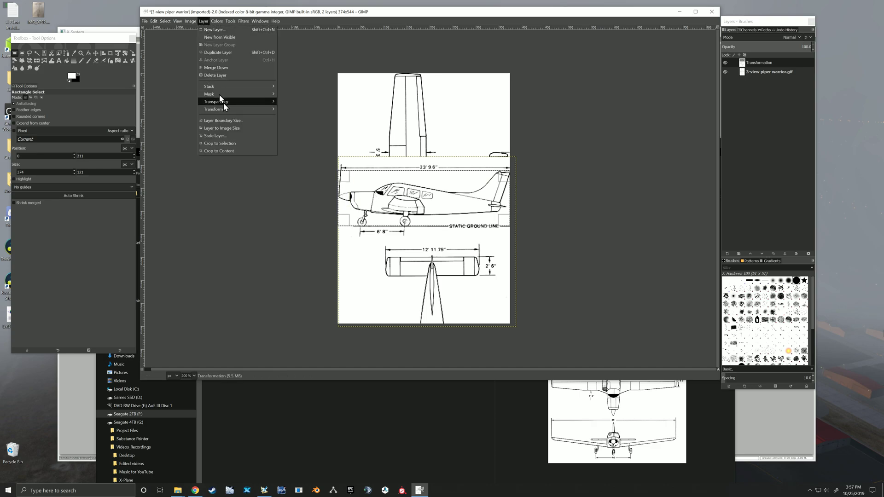
click(230, 143)
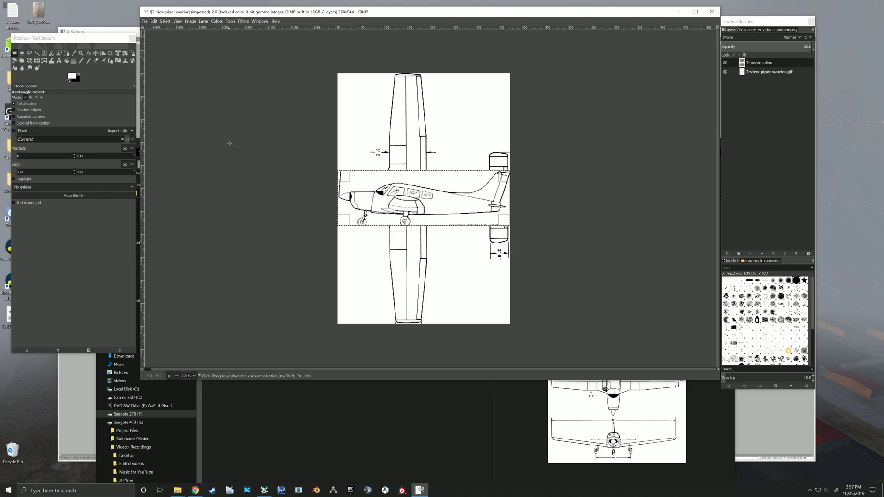
click(165, 21)
click(193, 37)
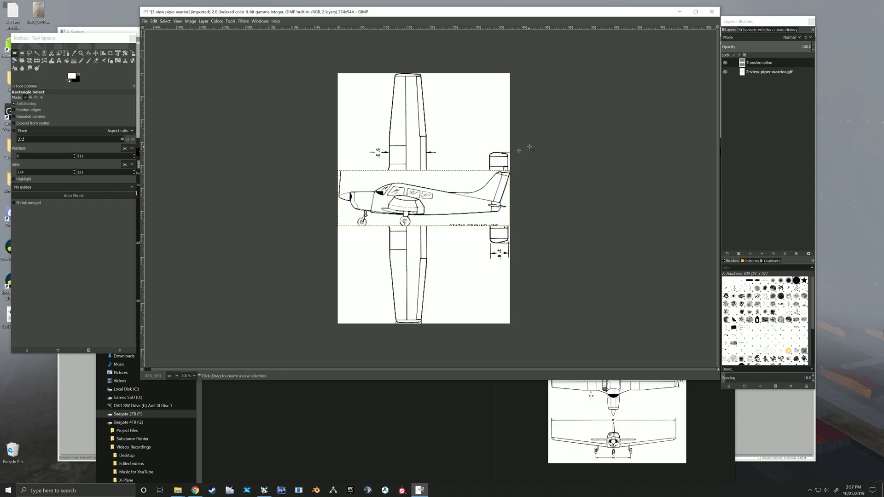
- Drop the 3-view gif in again as a third layer and move it up so the front view shows
click(355, 410)
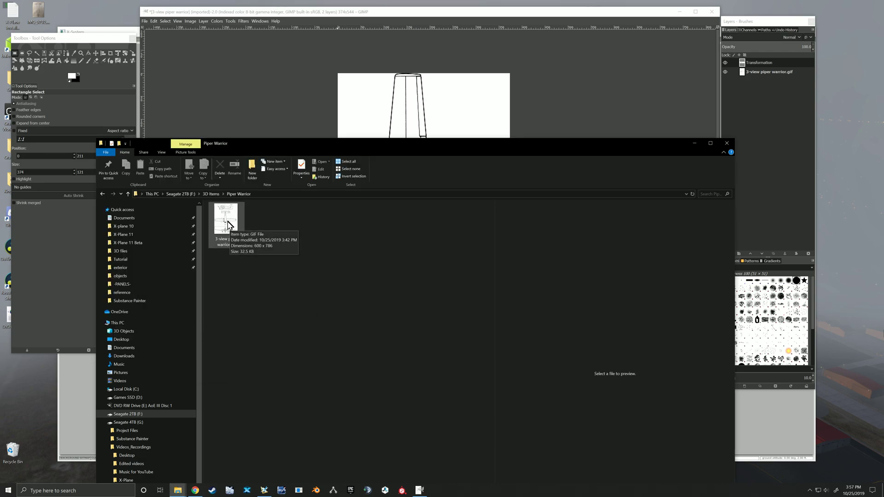
drag(230, 222, 415, 132)
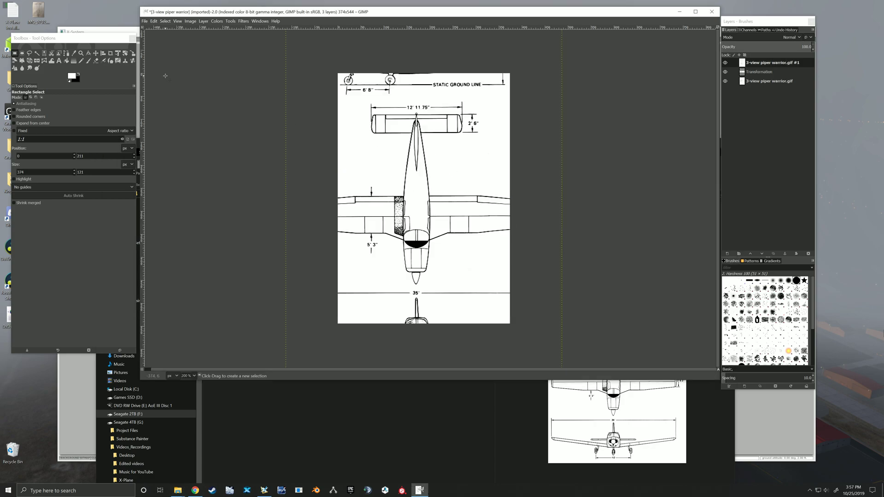
click(95, 53)
drag(421, 237, 422, 133)
drag(431, 216, 436, 157)
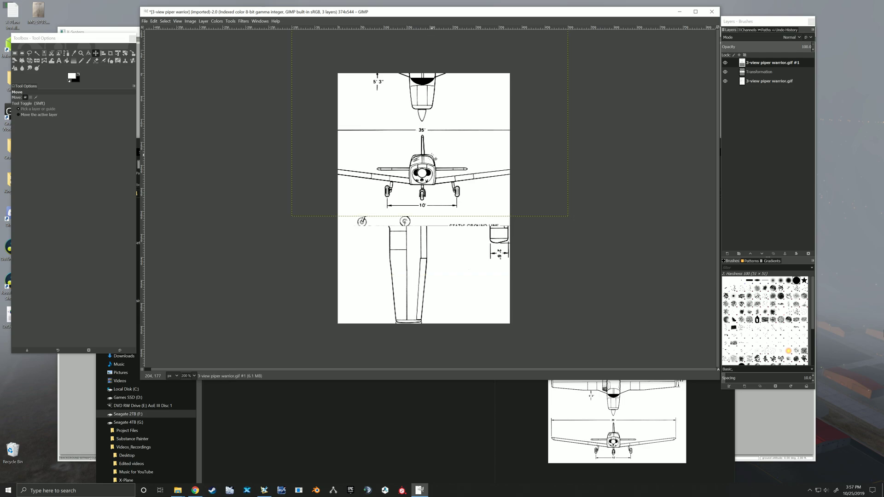
key(ctrl+z)
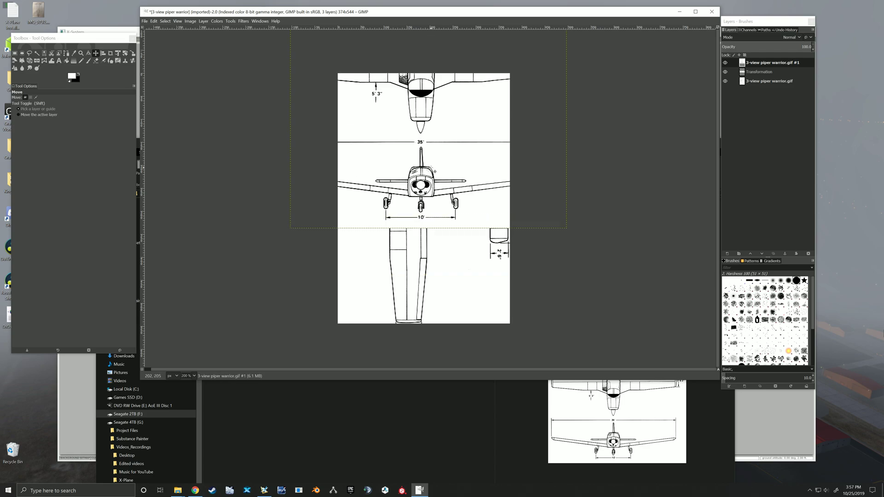
- Rotate the new layer 90 degrees and move it down about 70 pixels
click(203, 21)
mouse_move(255, 109)
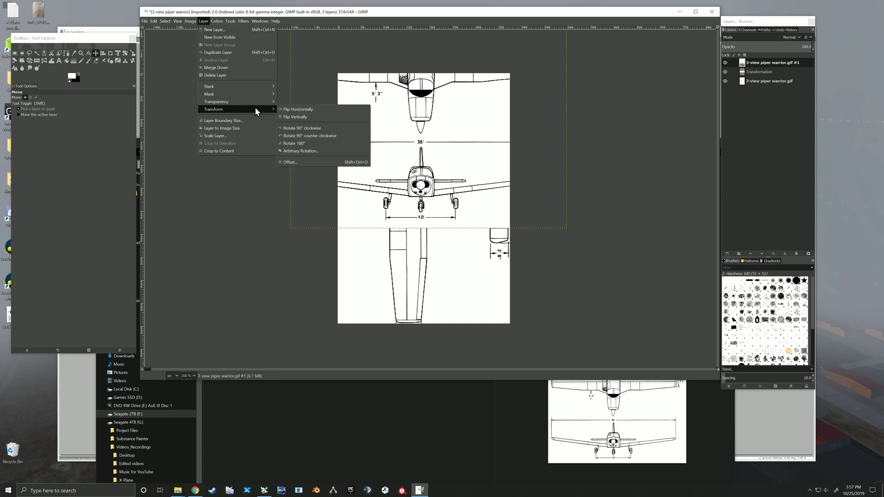
click(299, 124)
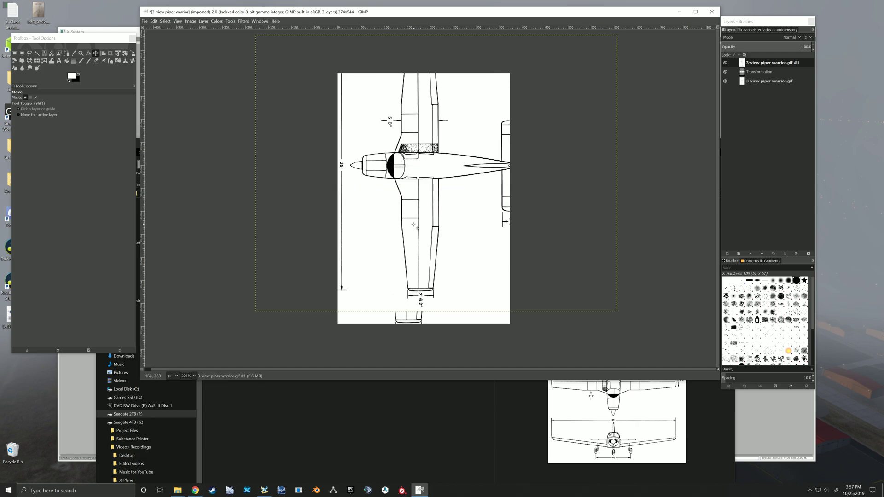
mouse_move(411, 129)
mouse_down()
mouse_move(411, 161)
mouse_move(539, 173)
mouse_move(507, 157)
mouse_move(520, 162)
mouse_up()
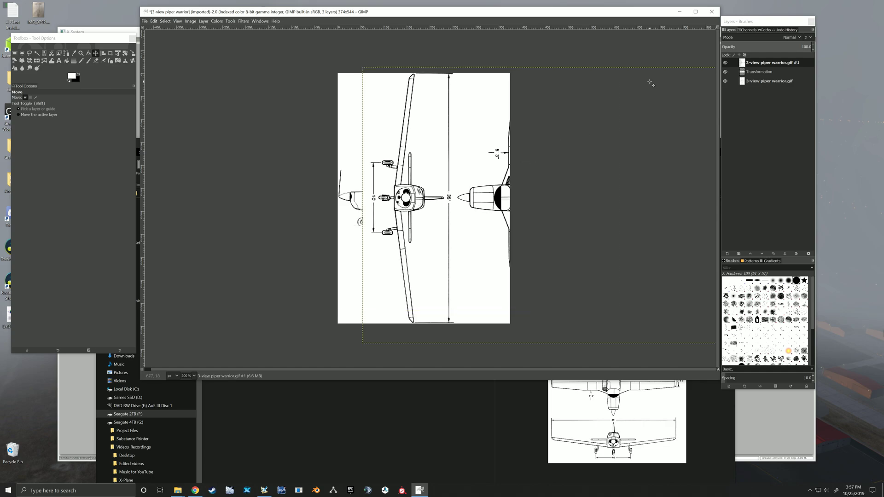
- At 45% opacity, shift the layer 20 pixels left to align it, then restore 100% opacity
drag(755, 48, 761, 48)
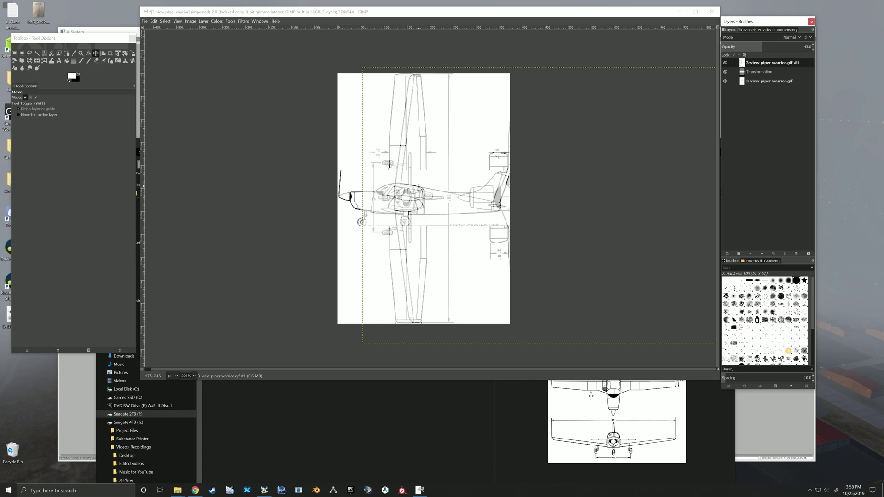
drag(429, 198, 420, 198)
drag(781, 46, 812, 47)
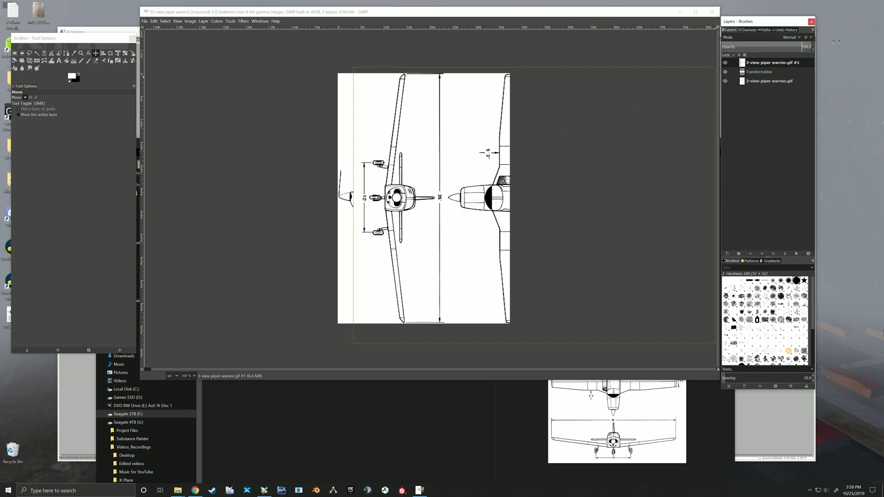
- Select a tall strip around the front view and crop the top layer to it, 144 × 542 px
click(15, 53)
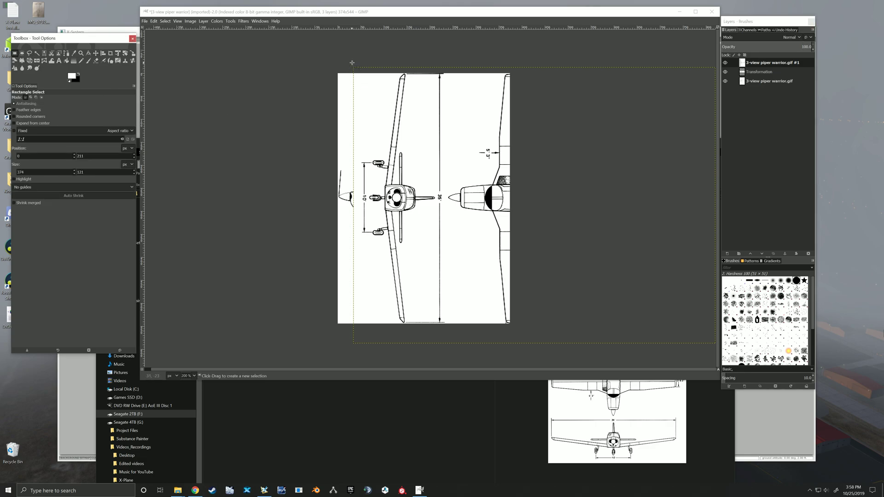
drag(348, 72, 434, 324)
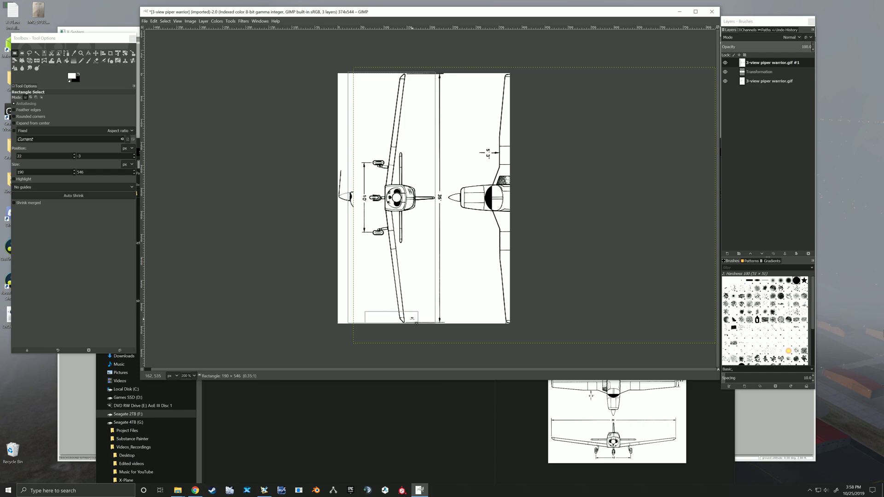
drag(352, 197, 373, 196)
drag(398, 78, 399, 81)
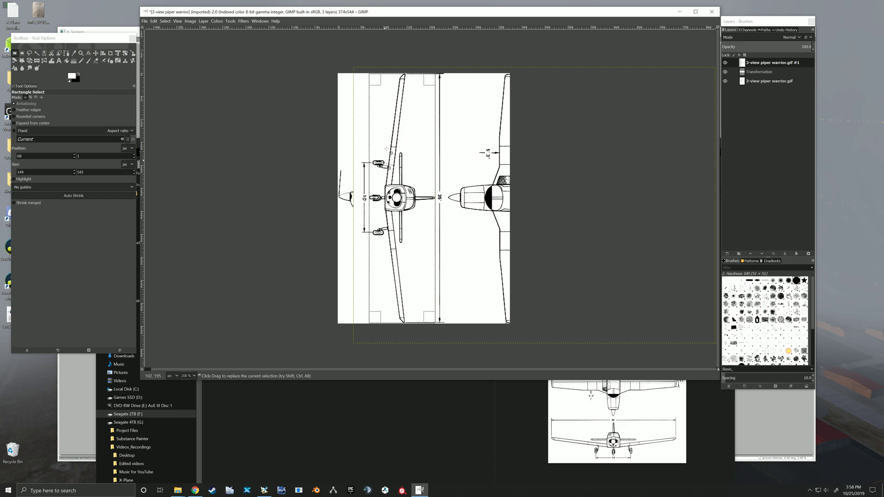
click(204, 21)
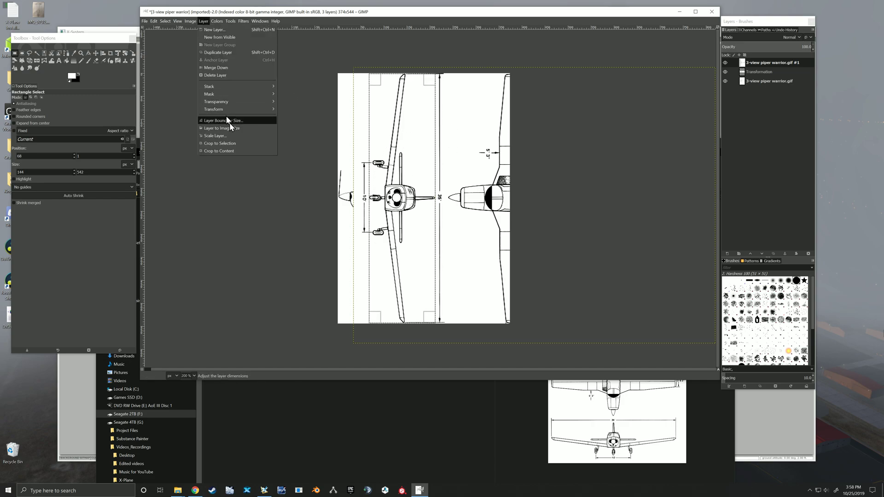
click(233, 143)
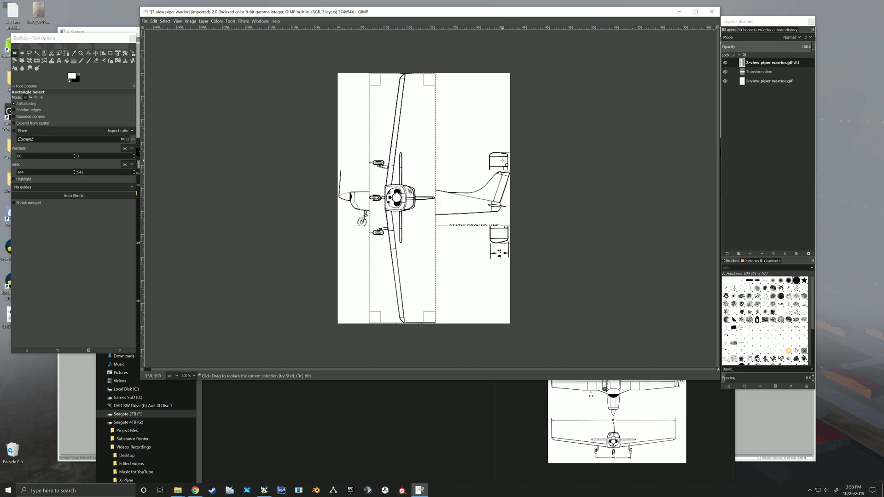
- Copy the original drawing, Transformation and cropped top layers, then swap visibility to Transformation copy
right_click(753, 80)
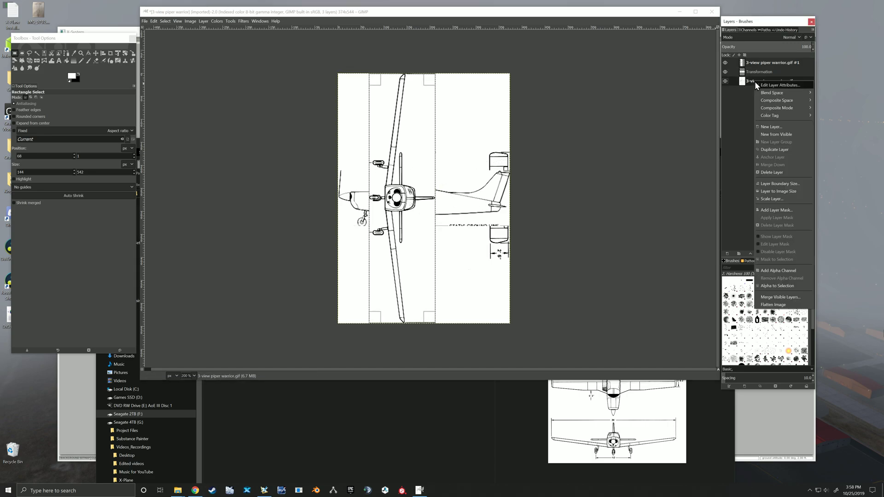
click(775, 150)
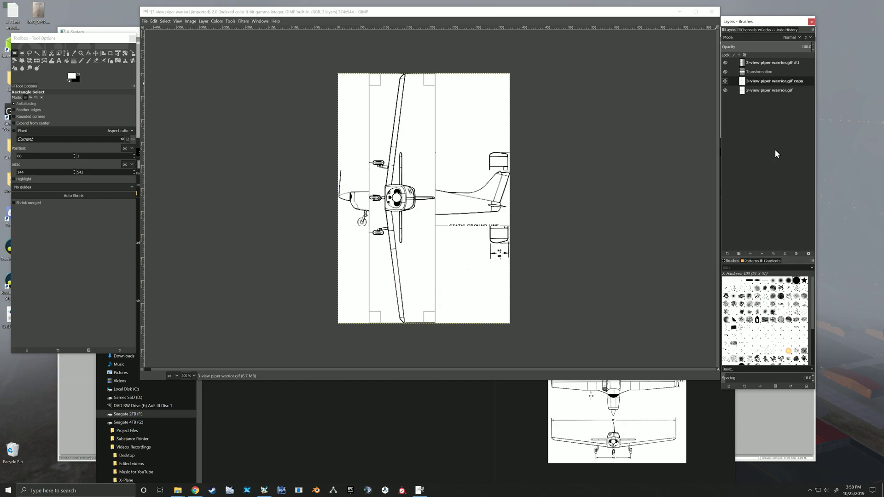
right_click(756, 71)
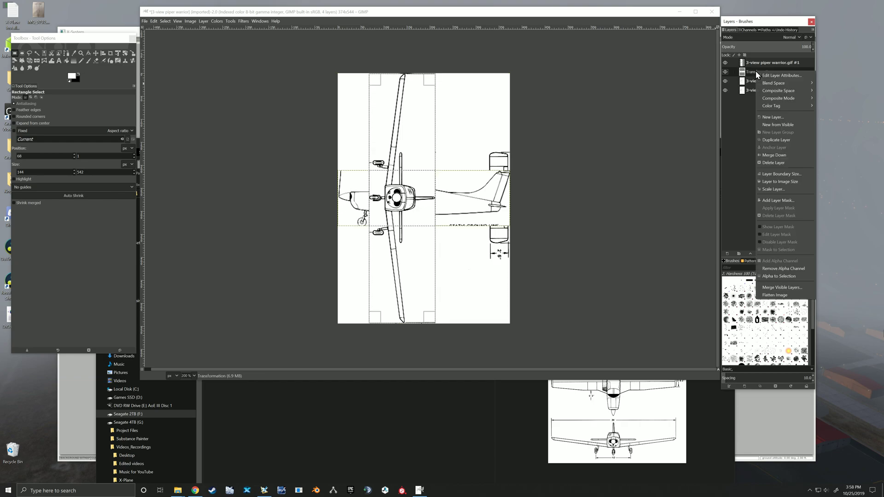
click(774, 140)
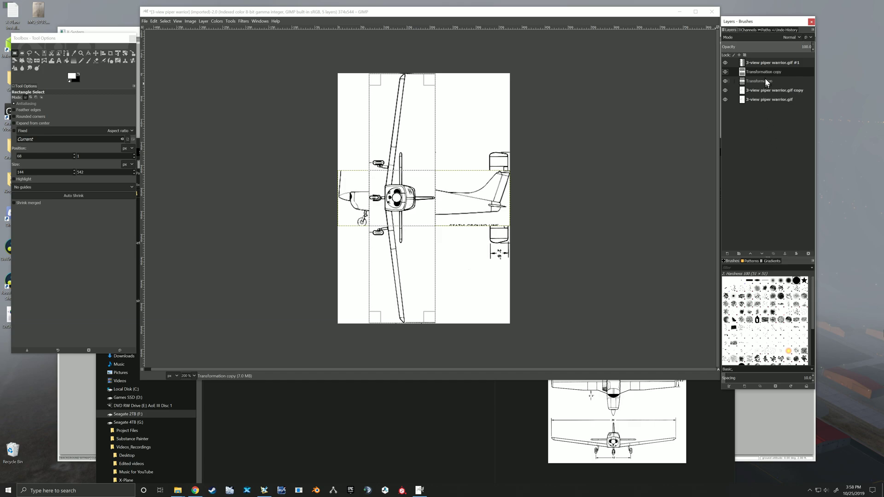
right_click(758, 63)
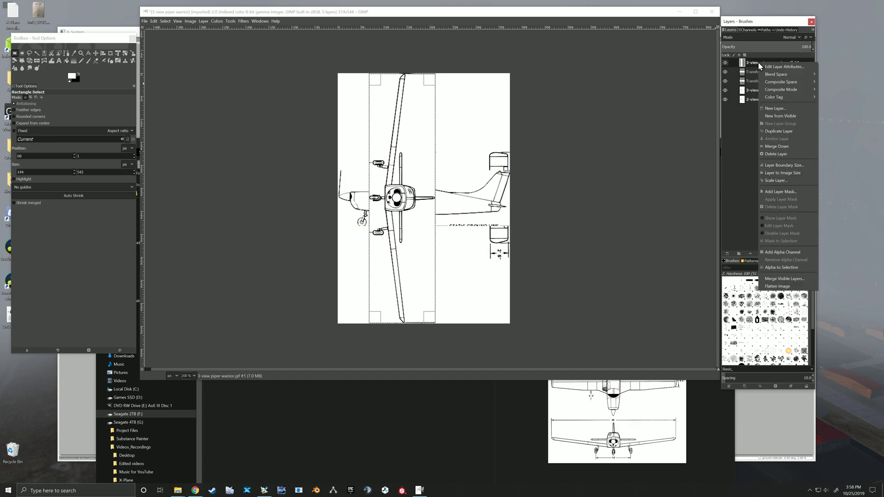
click(773, 132)
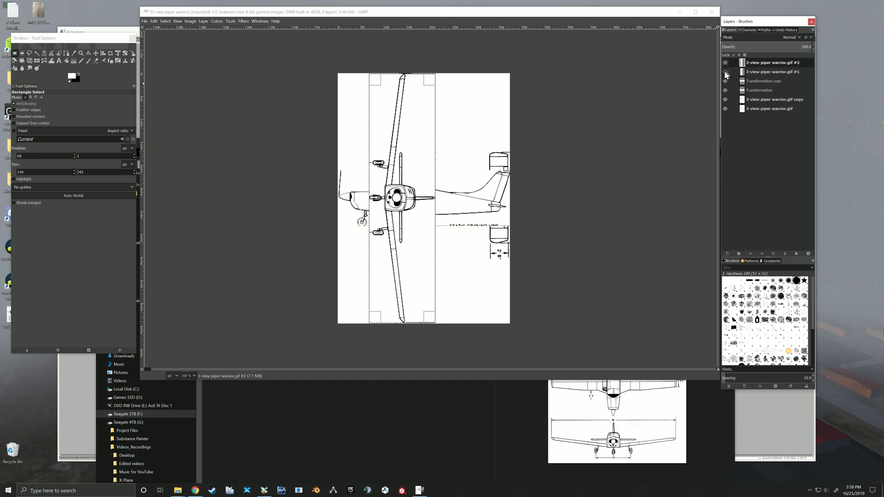
click(726, 109)
click(724, 81)
- Tighten the selection to about 68×60 around the engine cowling and crop the front-view layer to it
drag(383, 183, 407, 190)
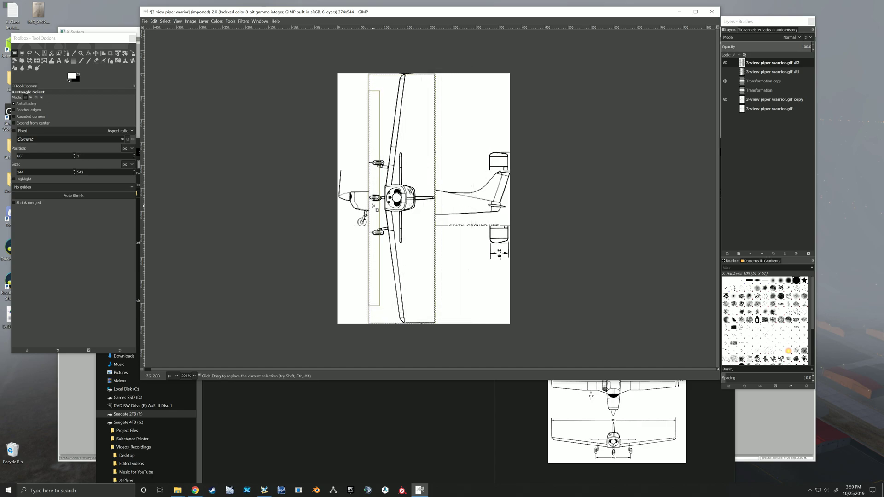
drag(372, 202, 389, 205)
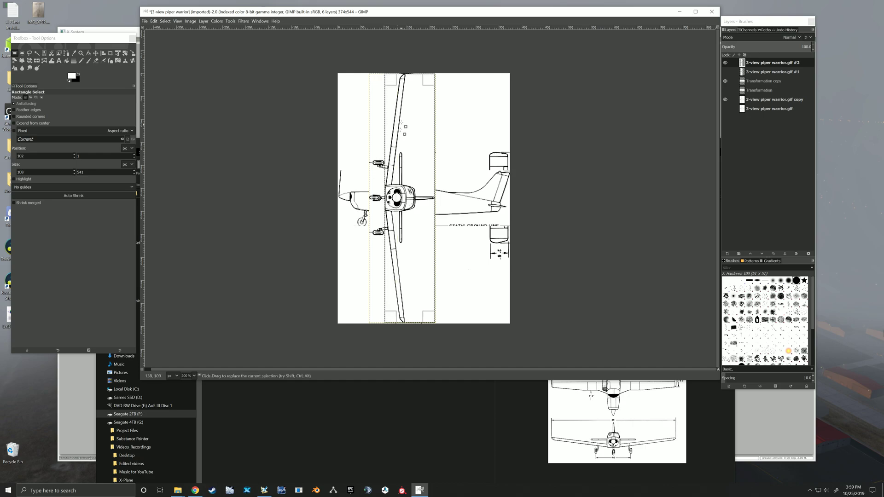
drag(408, 74, 411, 188)
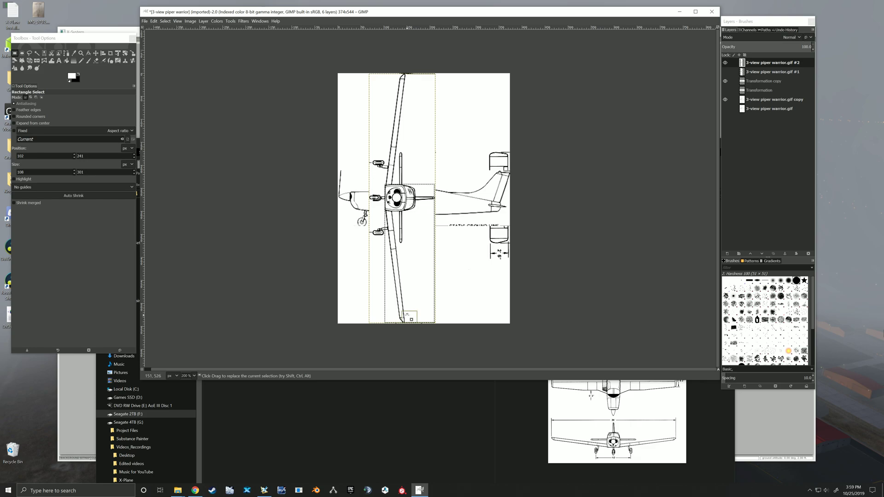
drag(408, 317, 413, 197)
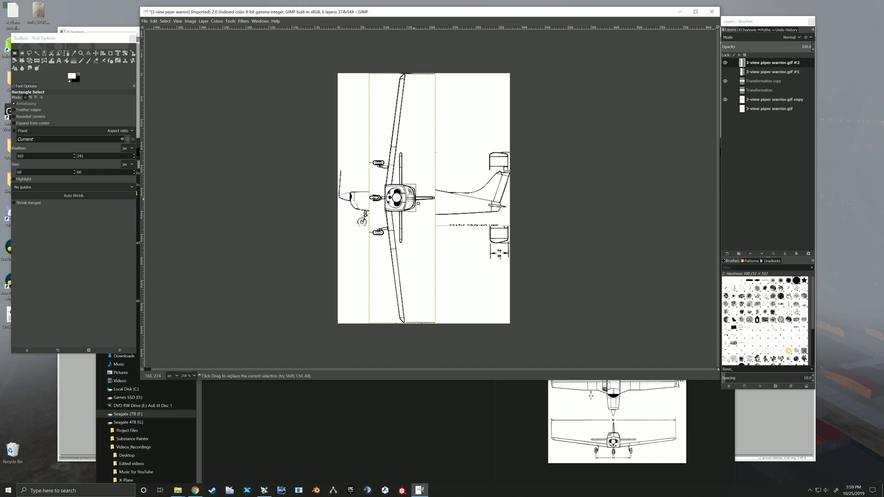
click(203, 20)
mouse_move(226, 108)
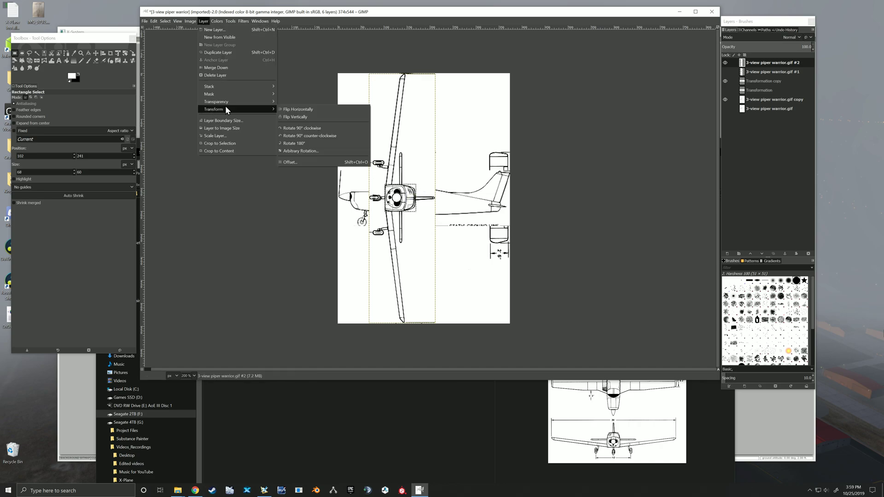
click(219, 143)
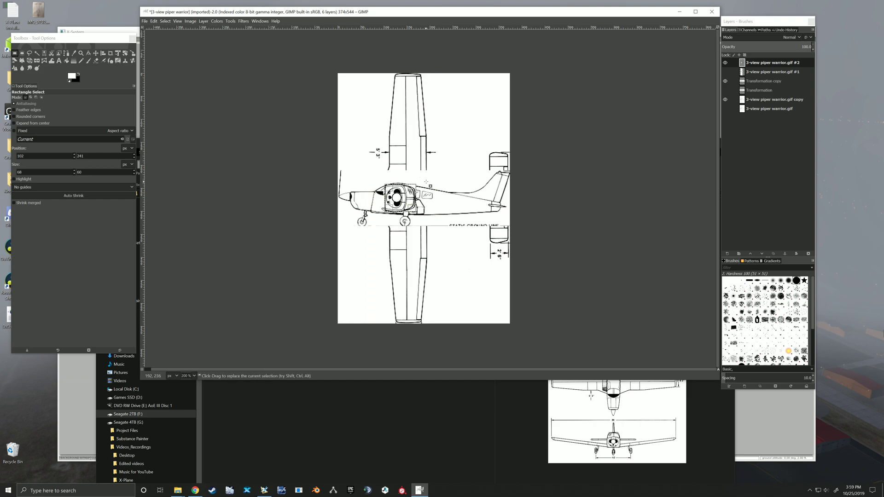
- With the engine layer hidden, crop Transformation copy to a 328×70 side-view fuselage band
click(756, 80)
click(725, 62)
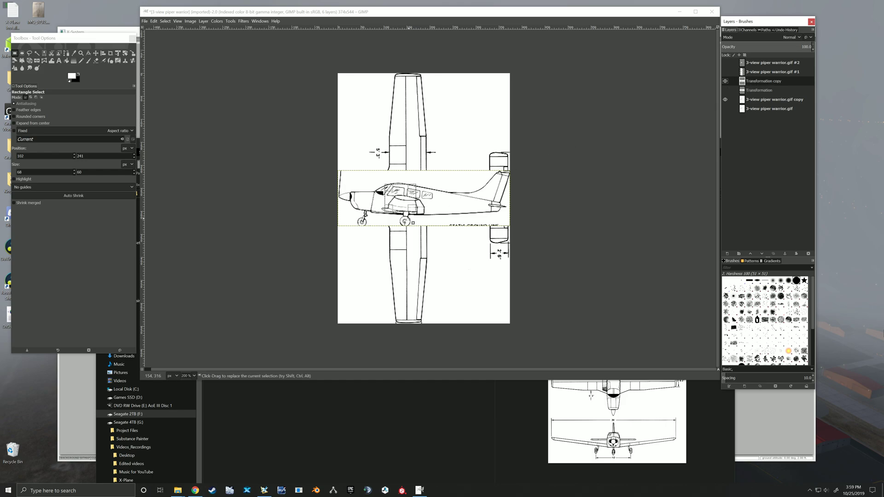
drag(412, 198, 496, 201)
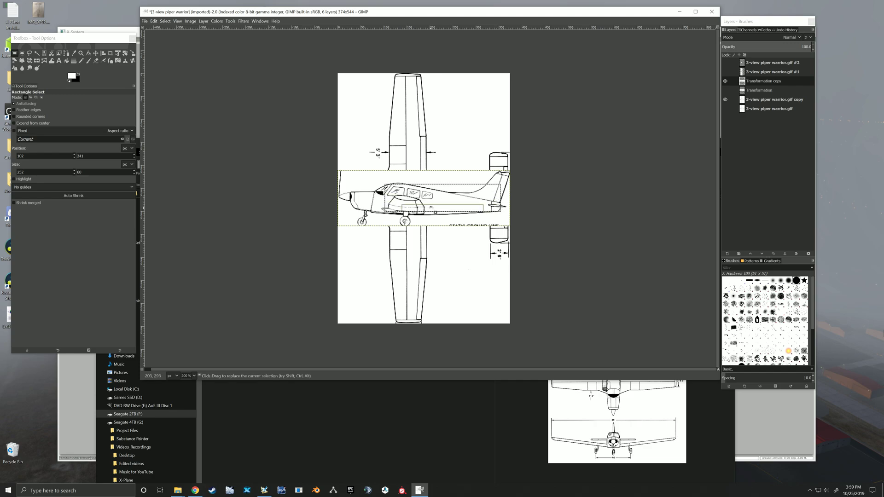
drag(434, 209, 355, 201)
drag(424, 189, 424, 190)
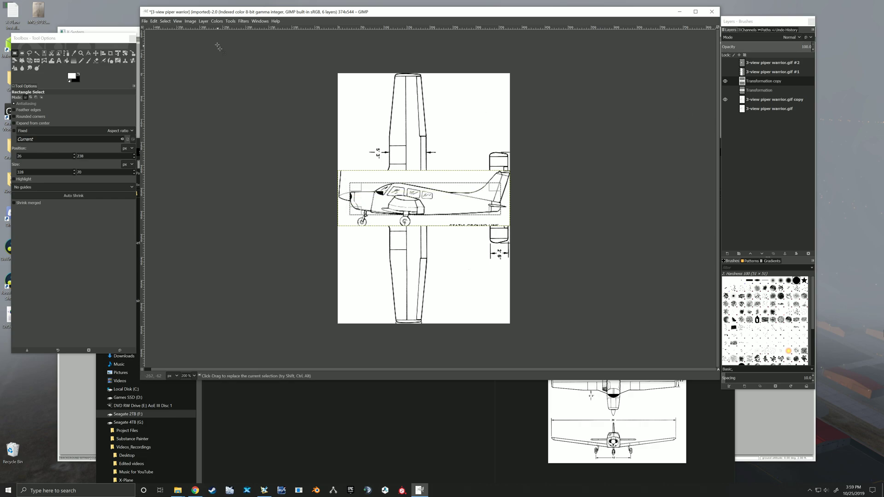
click(203, 21)
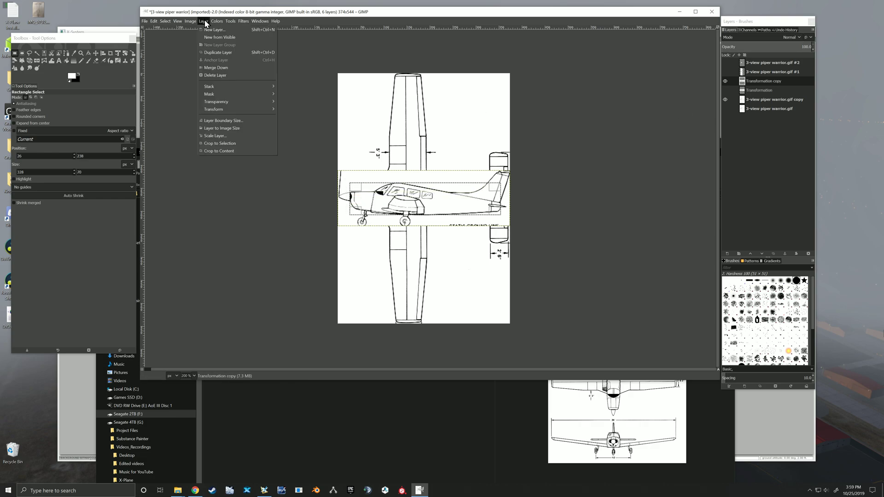
click(226, 143)
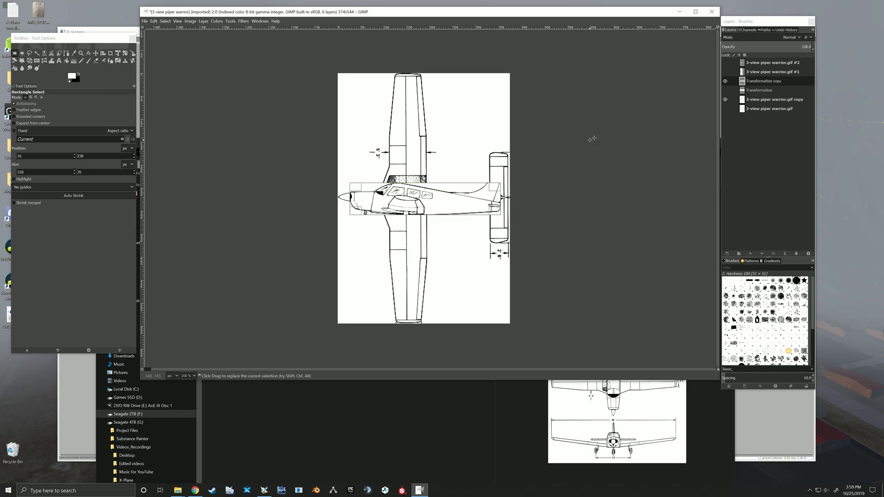
- Hide Transformation copy and crop the drawing's copy layer to a 328×62 top-view fuselage strip
click(725, 81)
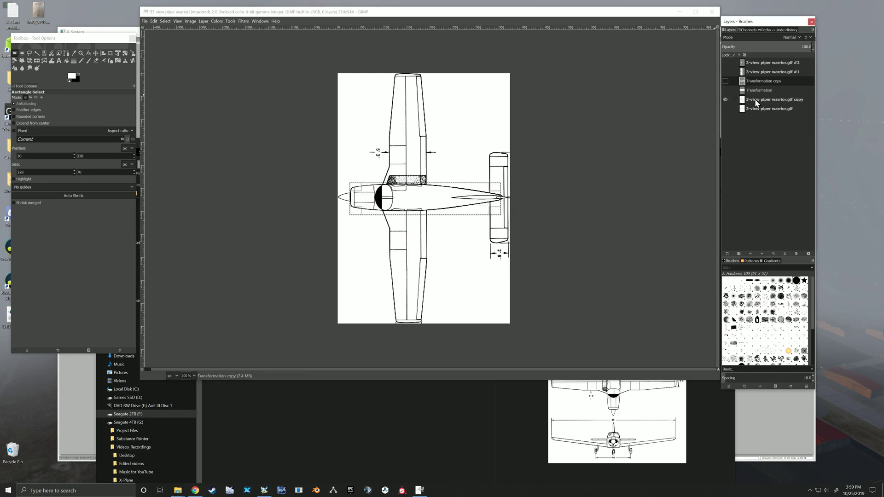
click(756, 99)
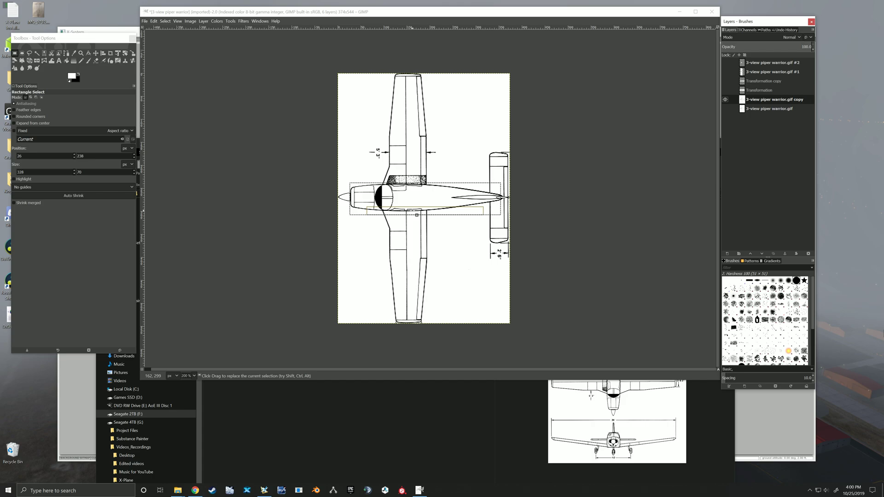
drag(416, 215, 417, 212)
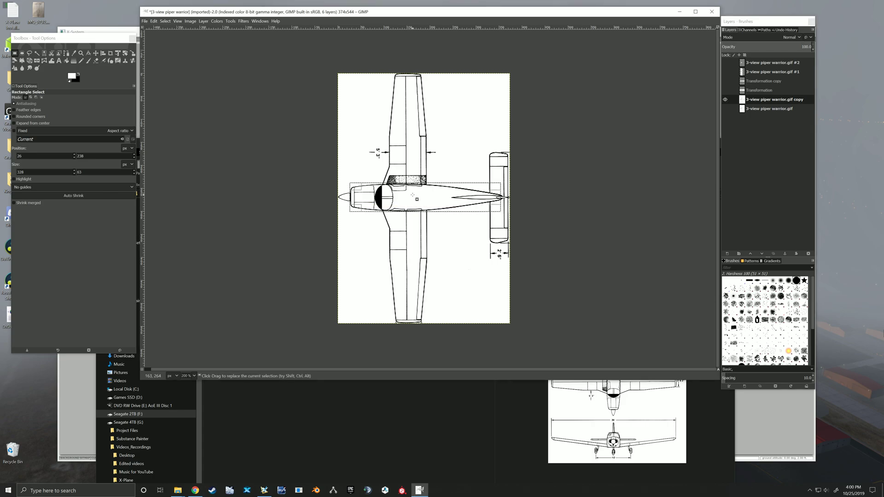
drag(412, 188, 414, 189)
click(203, 20)
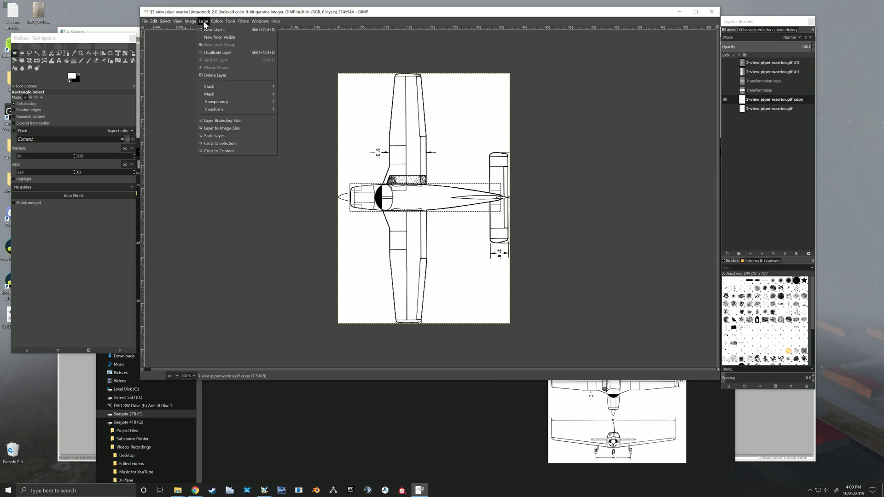
click(219, 143)
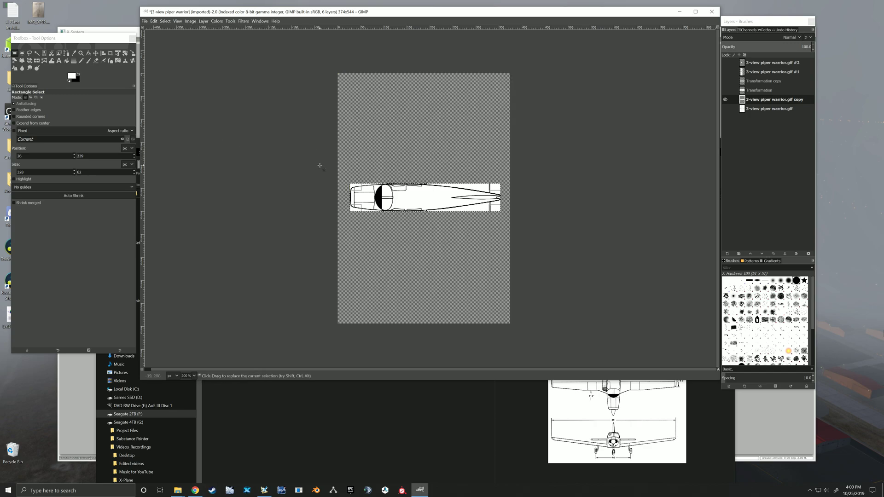
- Show the original drawing layer, compare it against the copy layer, and make the original active
click(725, 107)
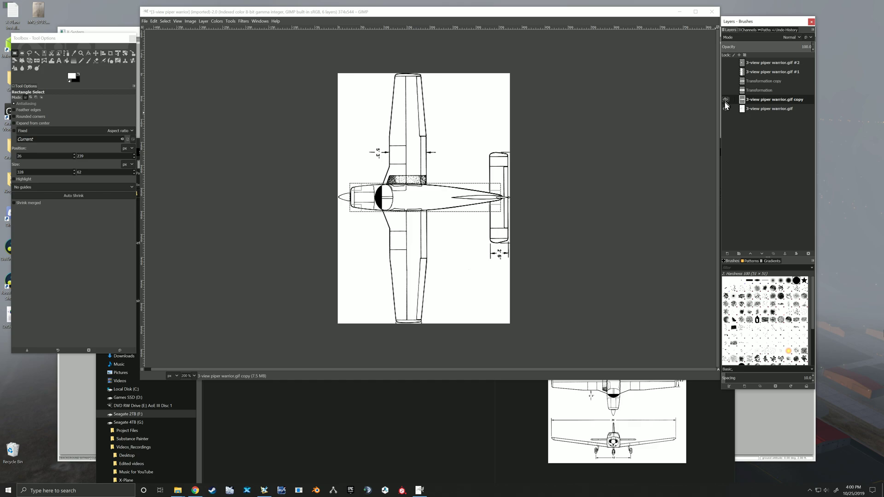
click(726, 100)
click(725, 100)
click(725, 100)
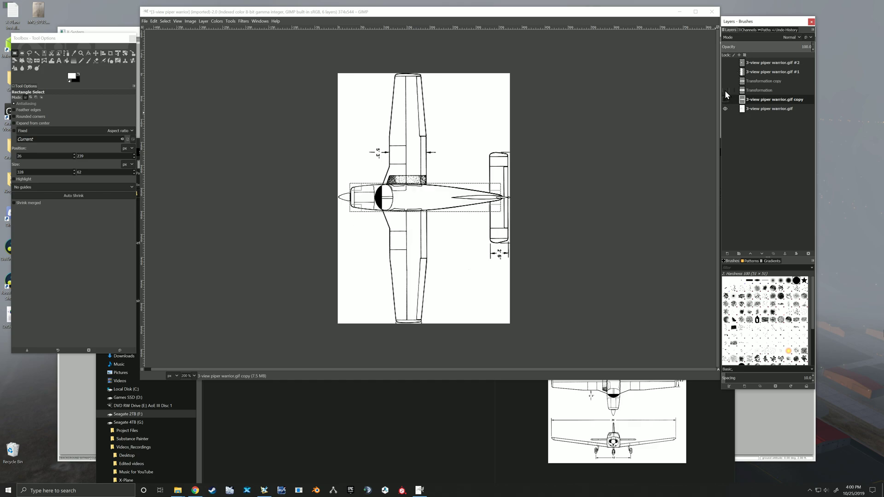
click(754, 110)
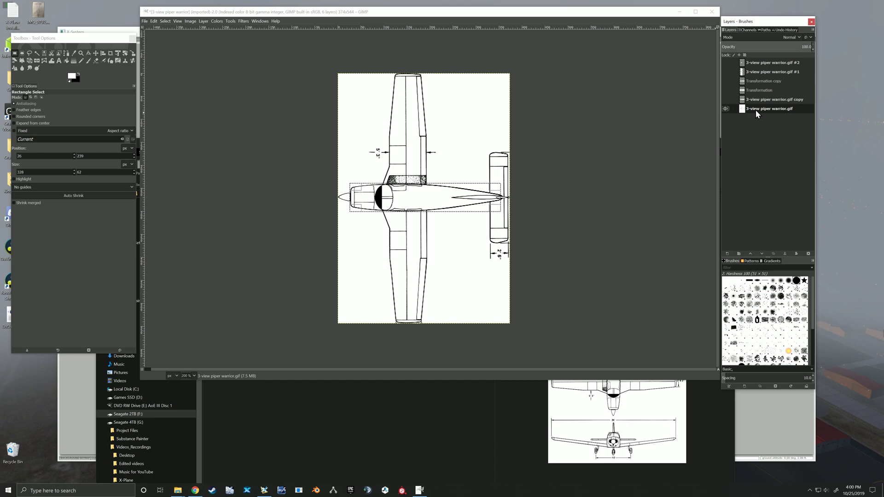
- Start an image export with PNG as the file type
click(144, 21)
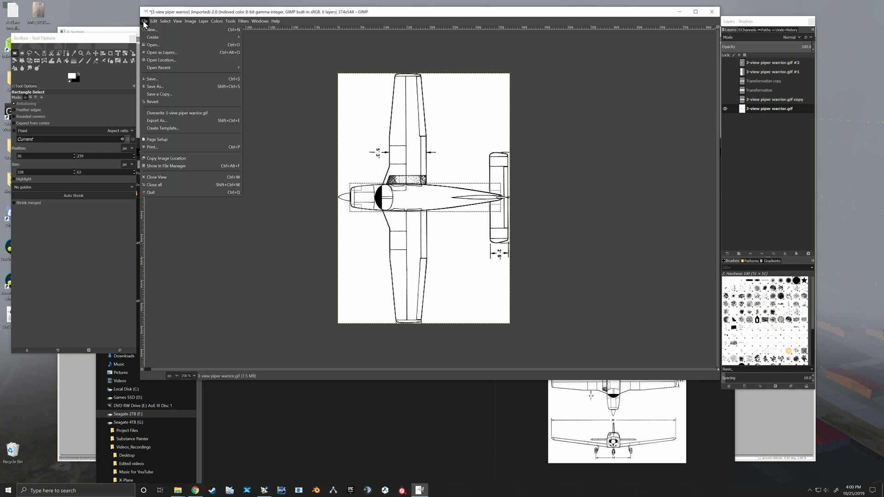
click(167, 121)
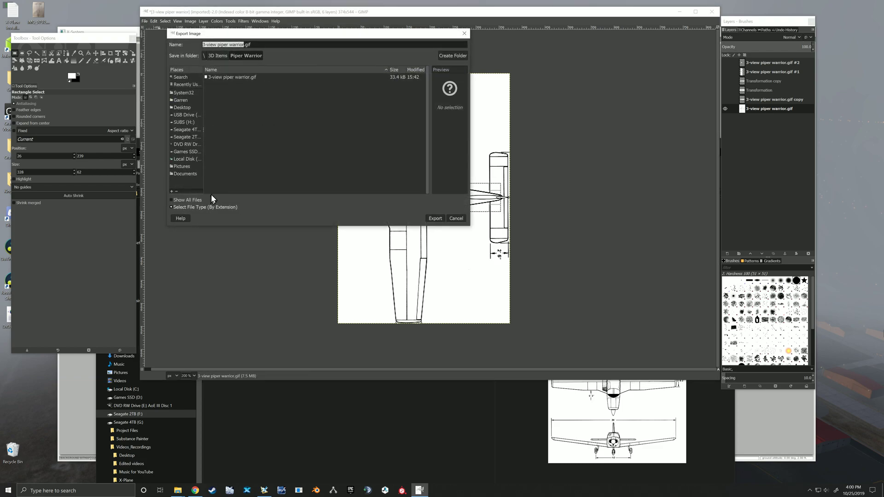
click(183, 207)
scroll(209, 186, down, 4)
scroll(209, 187, down, 3)
scroll(209, 186, down, 1)
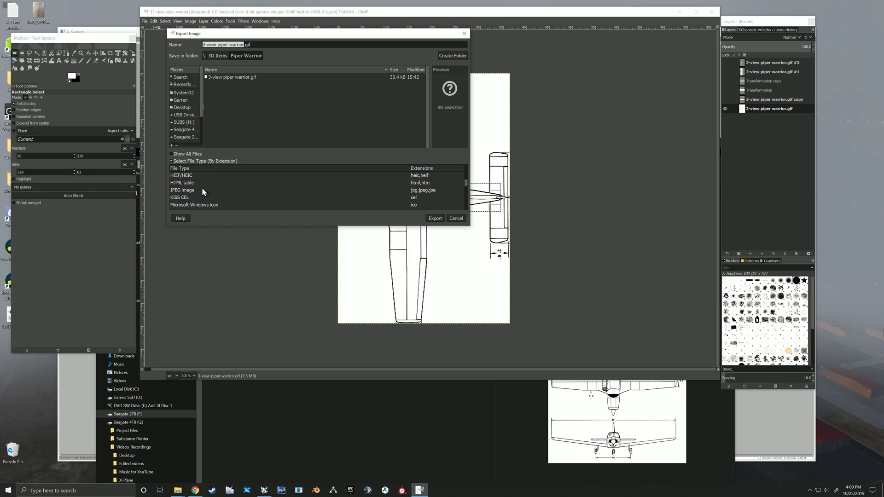
click(207, 190)
scroll(207, 184, down, 3)
scroll(198, 192, down, 4)
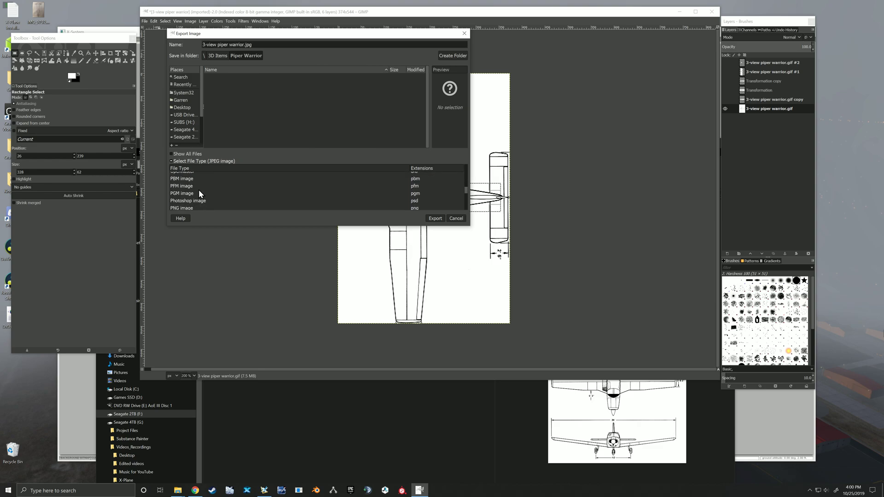
click(201, 194)
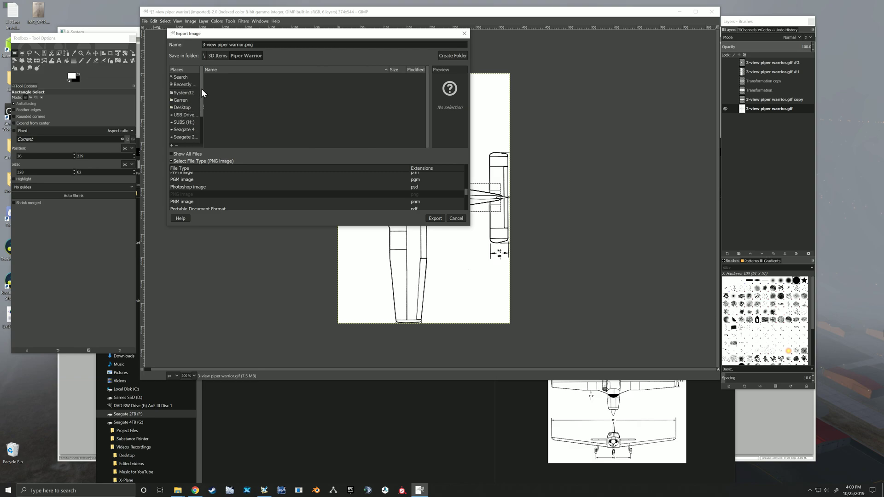
- Set the save location to D: > X-Plane 11 > Aircraft > My Aircraft > Piper Warrior
drag(202, 92, 224, 117)
click(190, 120)
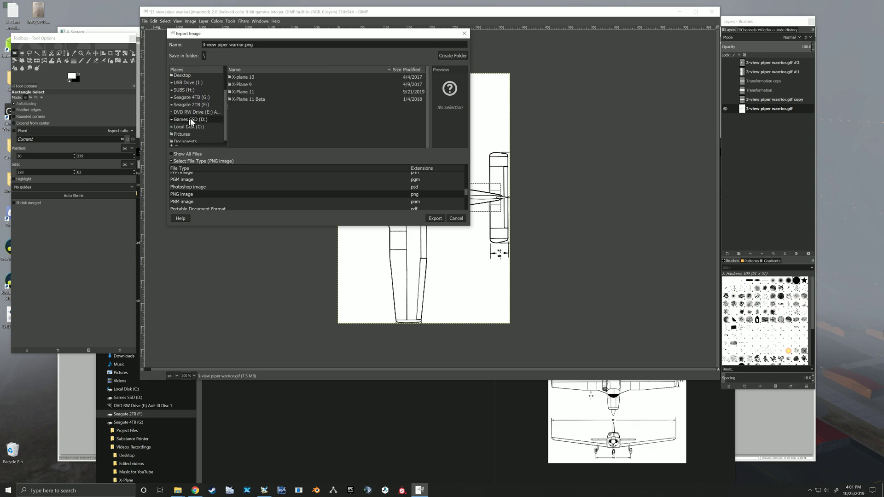
click(243, 92)
double_click(259, 92)
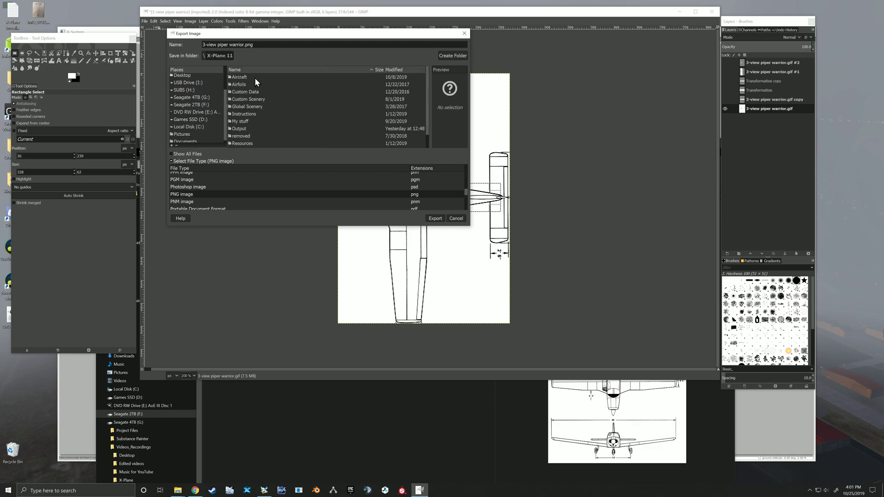
double_click(255, 77)
scroll(254, 99, down, 2)
double_click(261, 115)
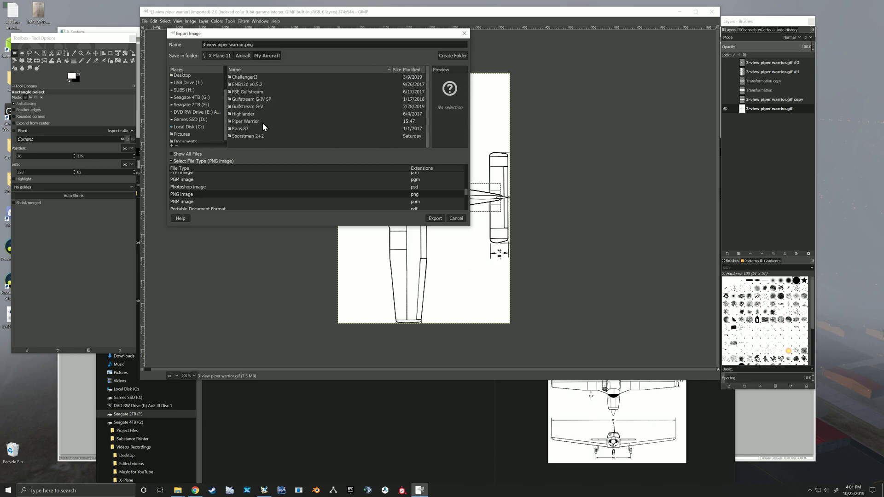
click(262, 121)
double_click(263, 121)
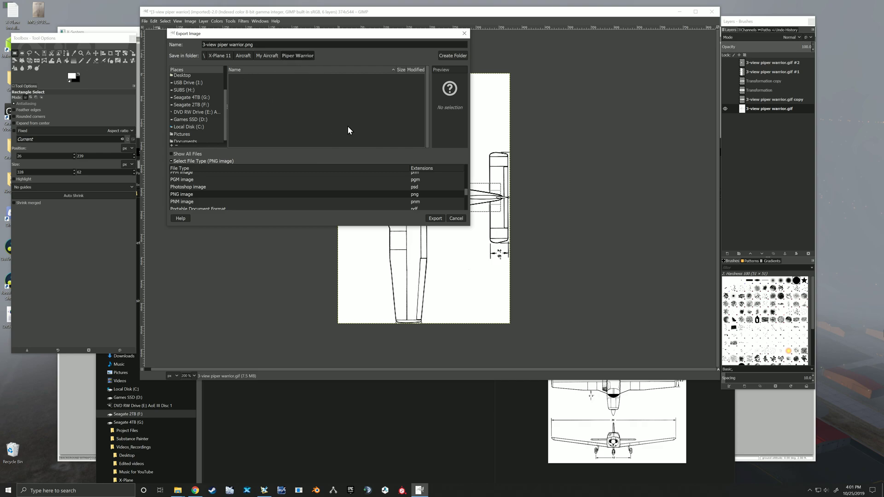
- Name the file top.png and export it with default PNG settings
click(229, 44)
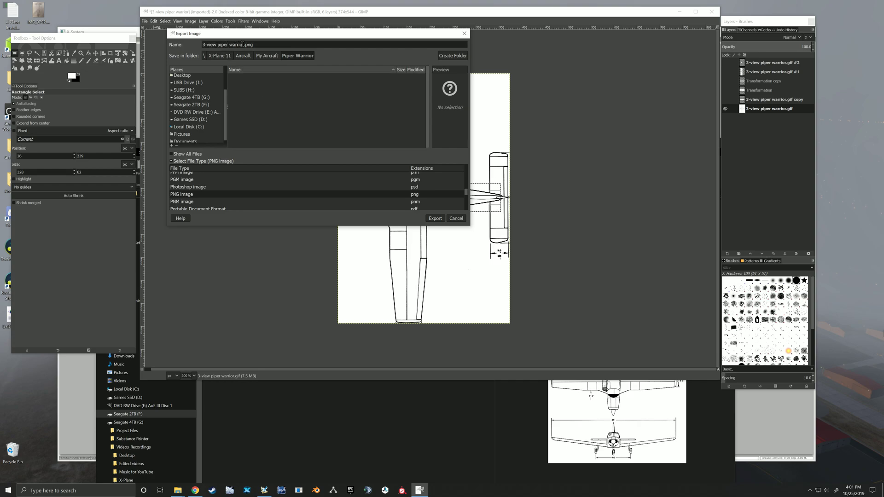
key(BackSpace)
key(BackSpace)
key(BackSpace)
key(BackSpace)
key(BackSpace)
key(BackSpace)
key(BackSpace)
key(BackSpace)
key(BackSpace)
key(BackSpace)
key(BackSpace)
key(BackSpace)
key(BackSpace)
key(BackSpace)
key(BackSpace)
key(BackSpace)
key(BackSpace)
key(BackSpace)
key(BackSpace)
key(BackSpace)
text(top)
click(435, 218)
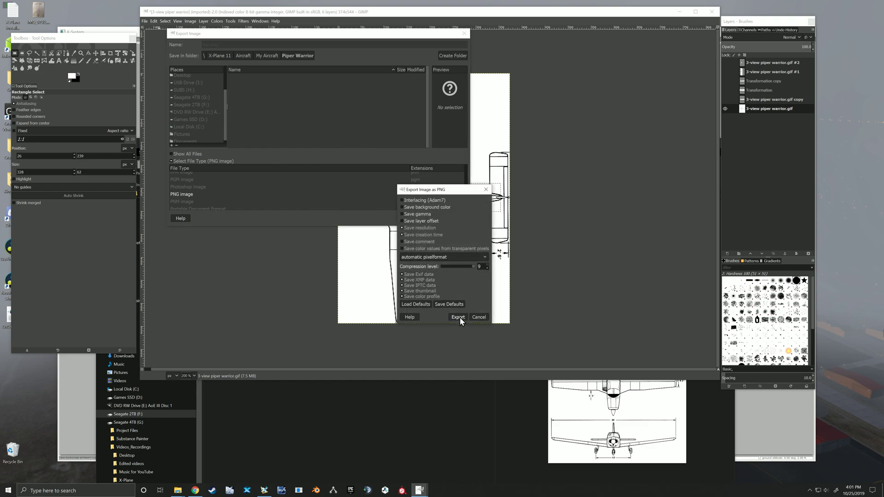
click(457, 316)
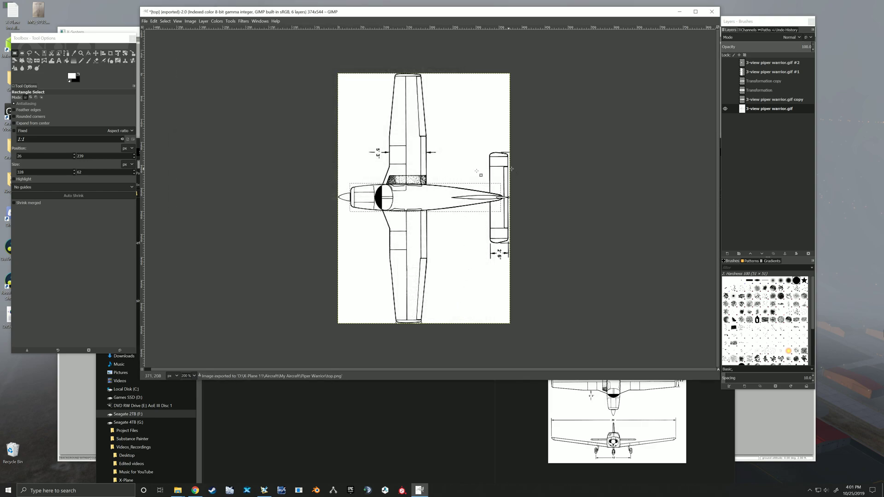
- Show only the cropped fuselage copy layer, make it active, and fit the canvas to the layers
click(725, 109)
click(725, 100)
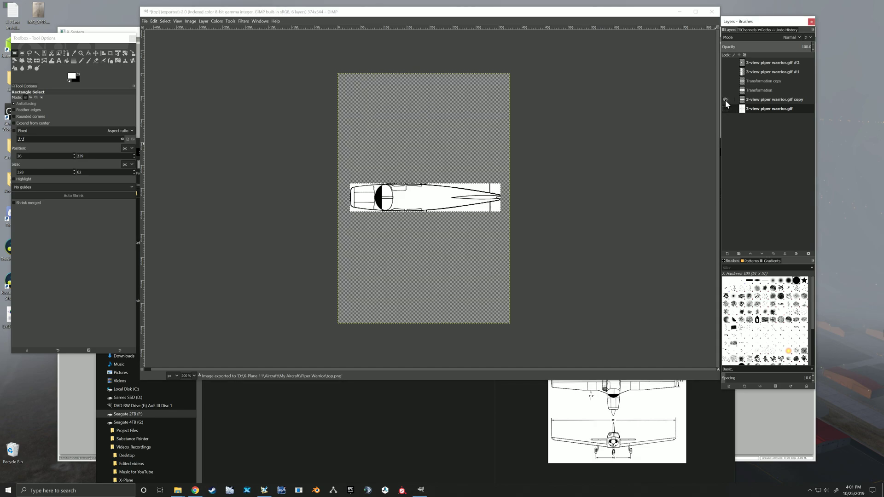
click(759, 102)
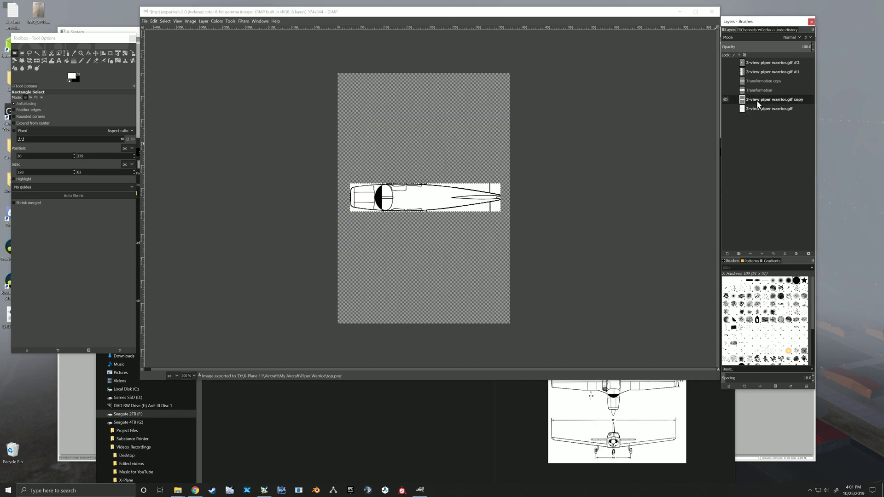
click(189, 21)
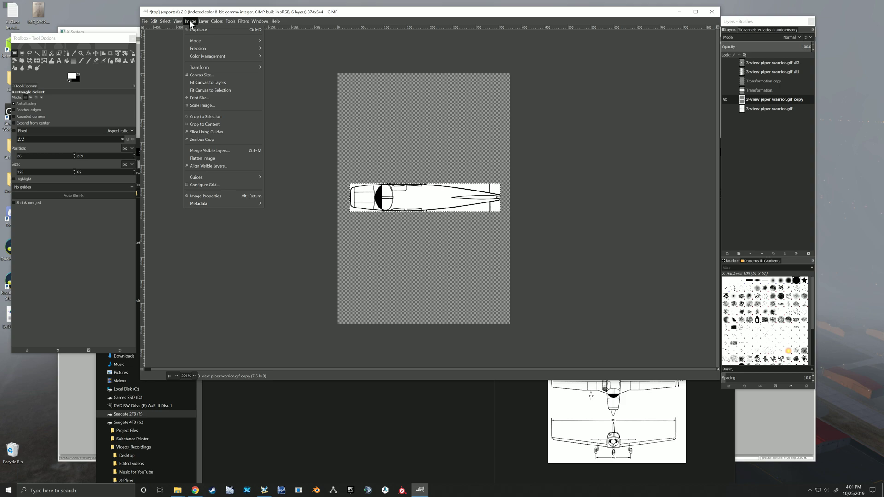
click(203, 82)
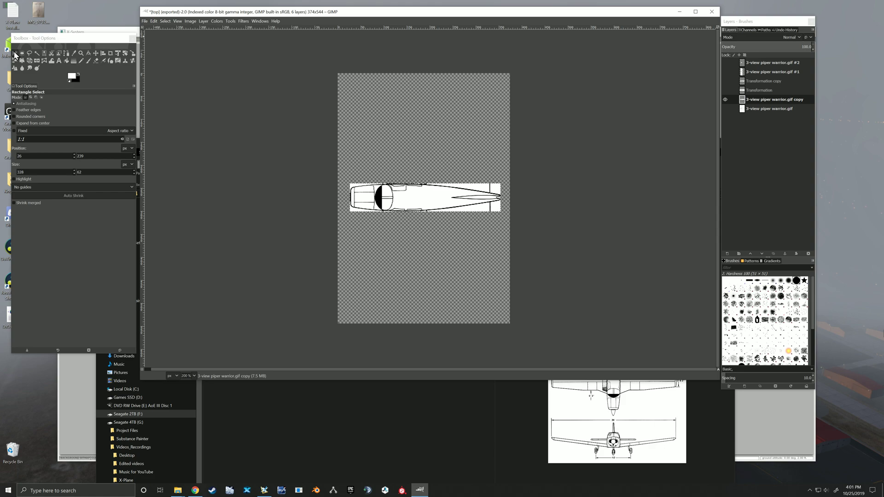
- Experiment with Fuzzy Select, Select > Invert and Fit Canvas to Selection, then reselect fuselage areas
click(36, 54)
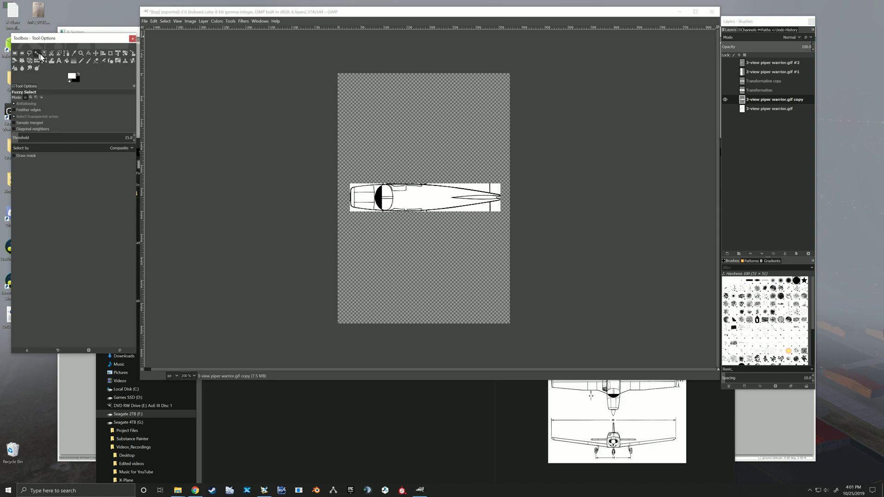
click(403, 142)
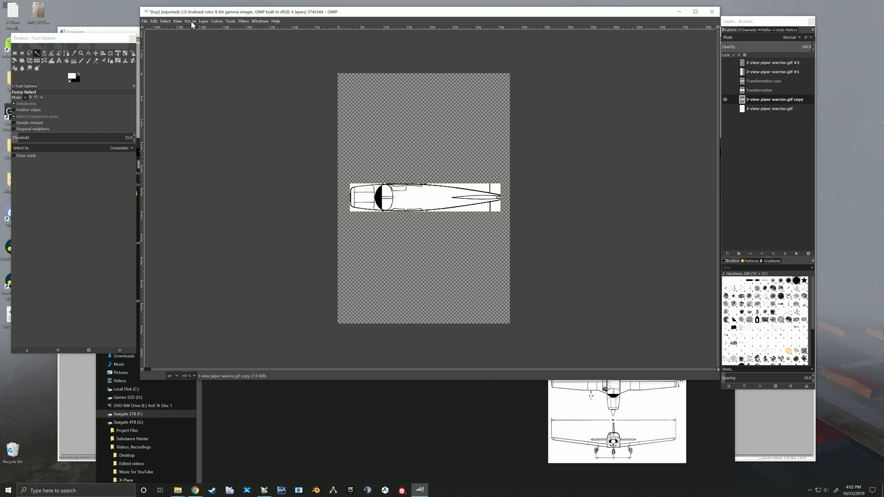
click(168, 23)
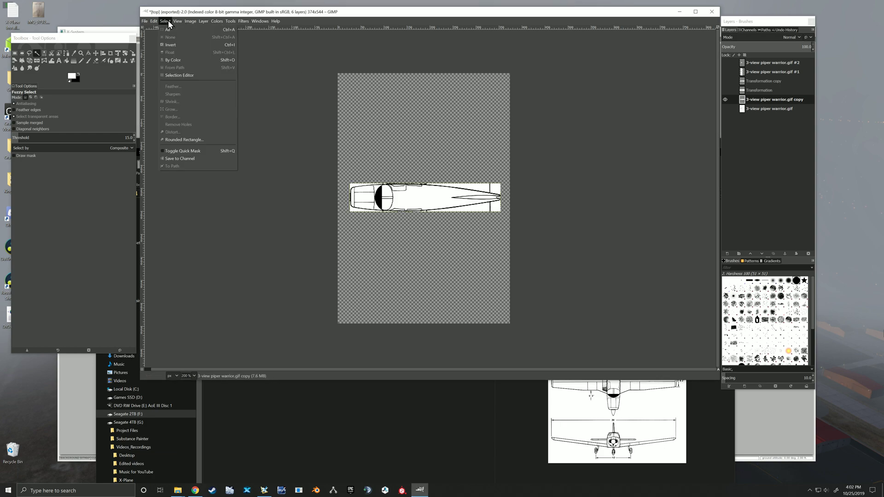
click(171, 44)
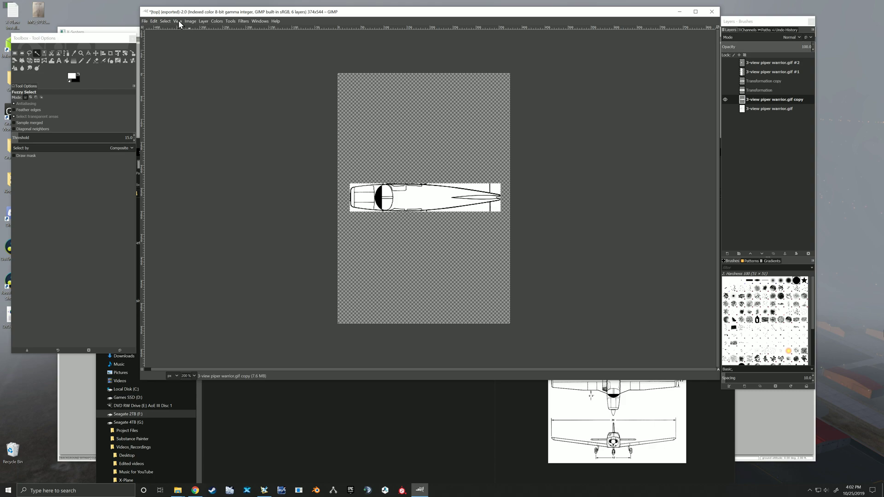
click(190, 21)
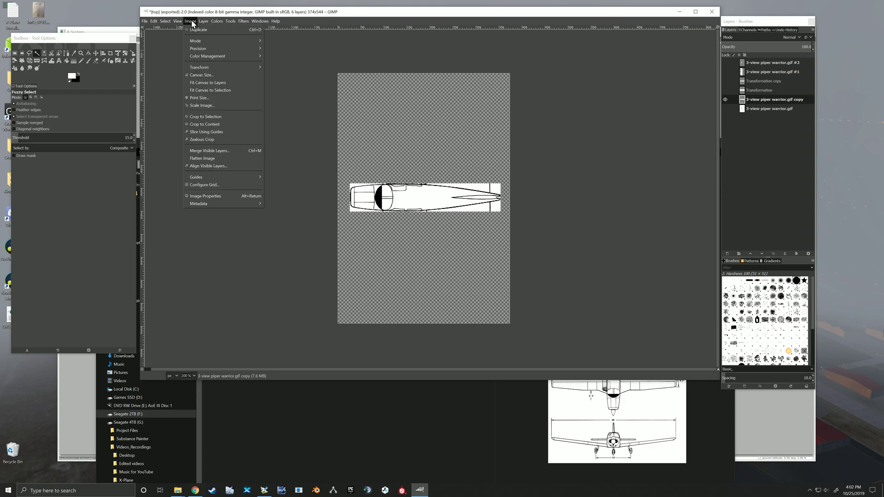
click(226, 90)
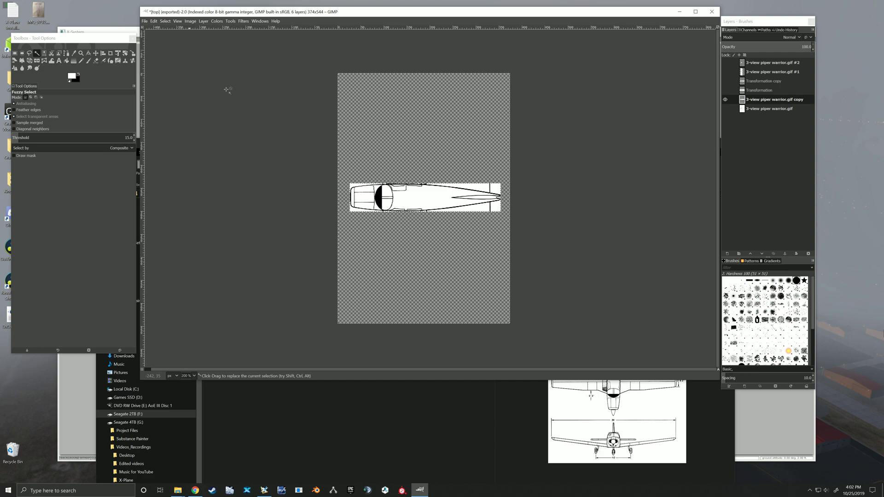
click(165, 21)
click(170, 38)
click(474, 187)
click(429, 194)
- Trim the canvas to a rectangle drawn tightly around the fuselage top view
click(15, 53)
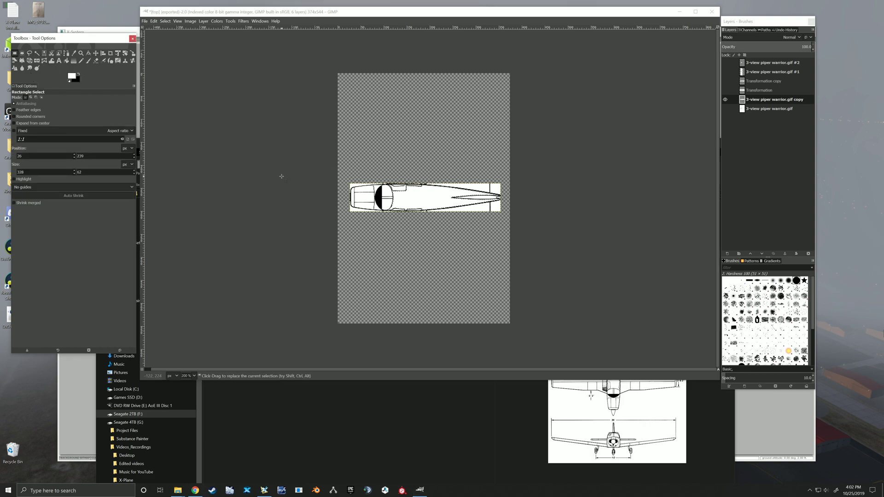
drag(349, 184, 505, 215)
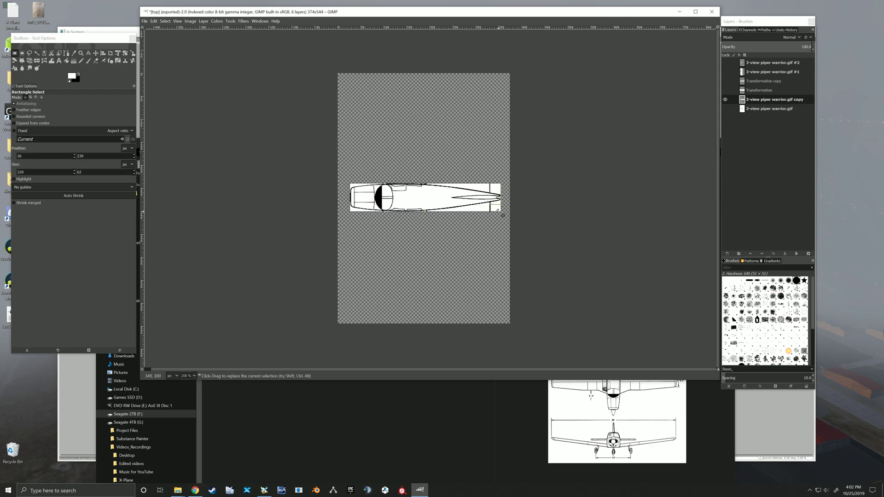
click(190, 21)
click(228, 91)
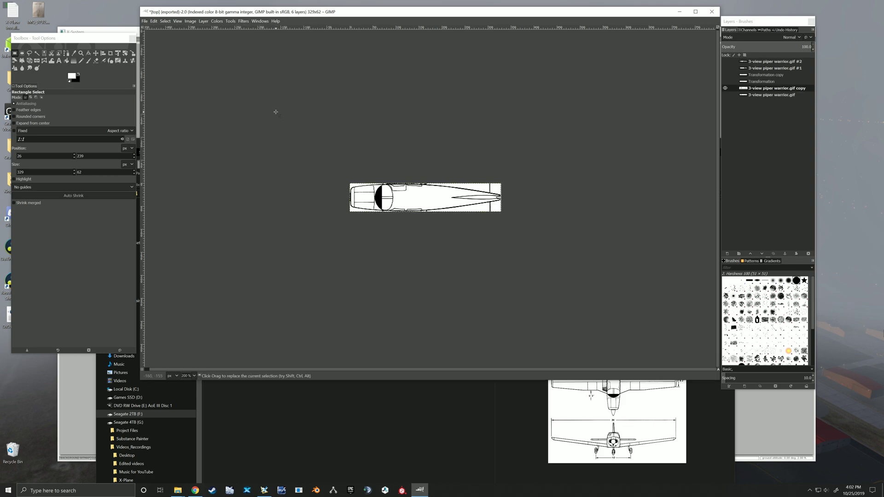
- Export the trimmed image as top_cropped.png
click(145, 21)
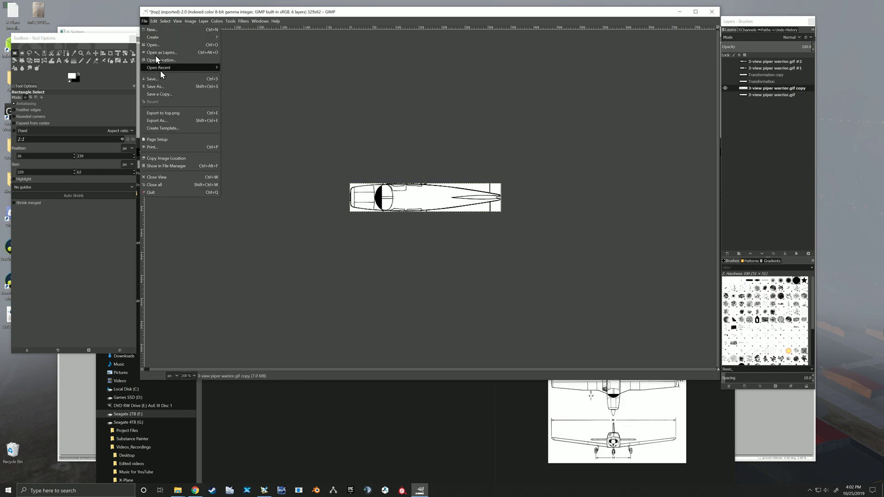
click(172, 122)
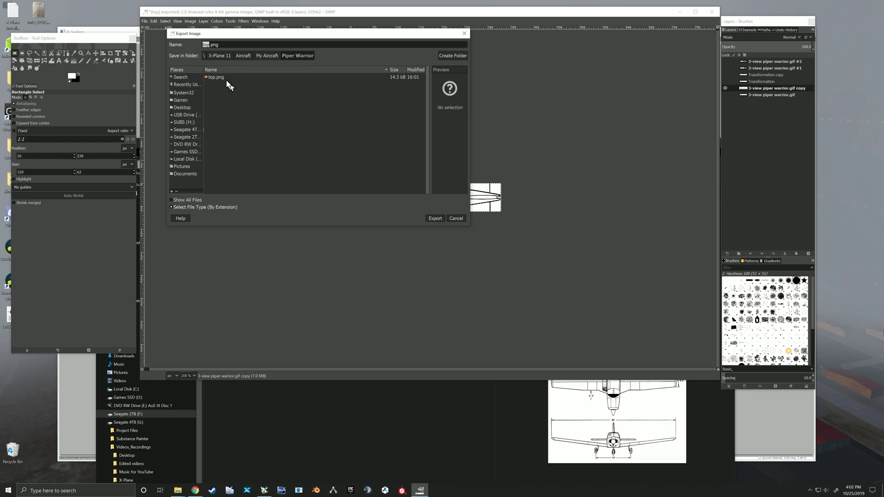
click(209, 45)
click(435, 219)
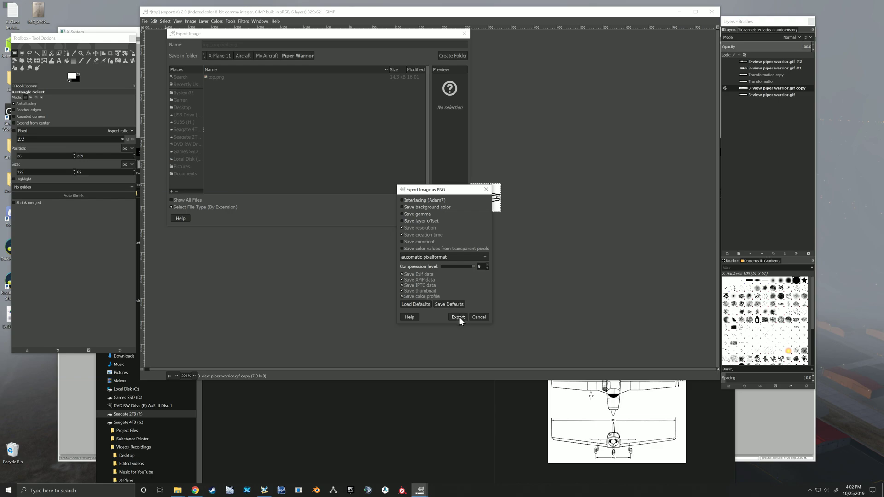
click(458, 317)
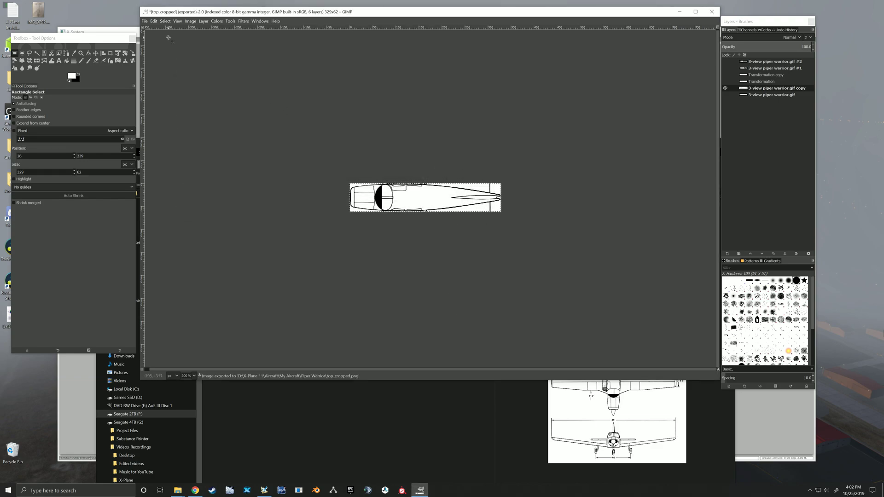
- Fit the canvas back to all layers and make the side-view Transformation layer the visible, active one
click(165, 21)
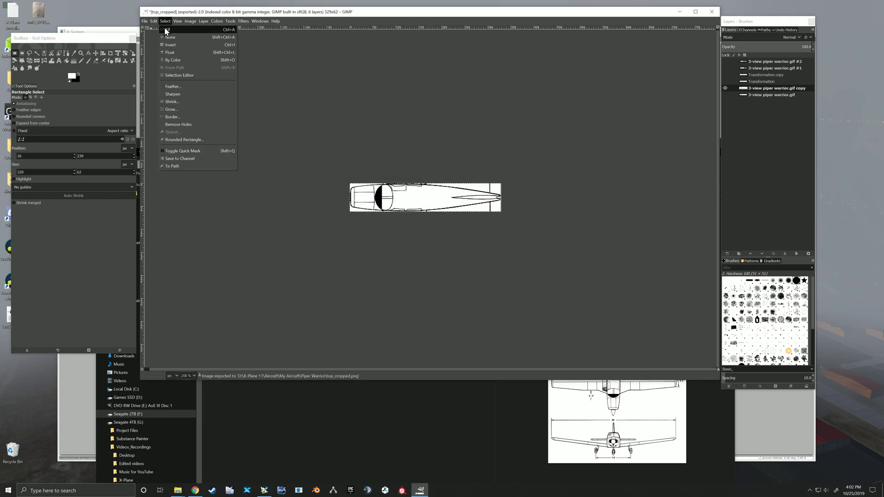
mouse_move(190, 21)
click(203, 79)
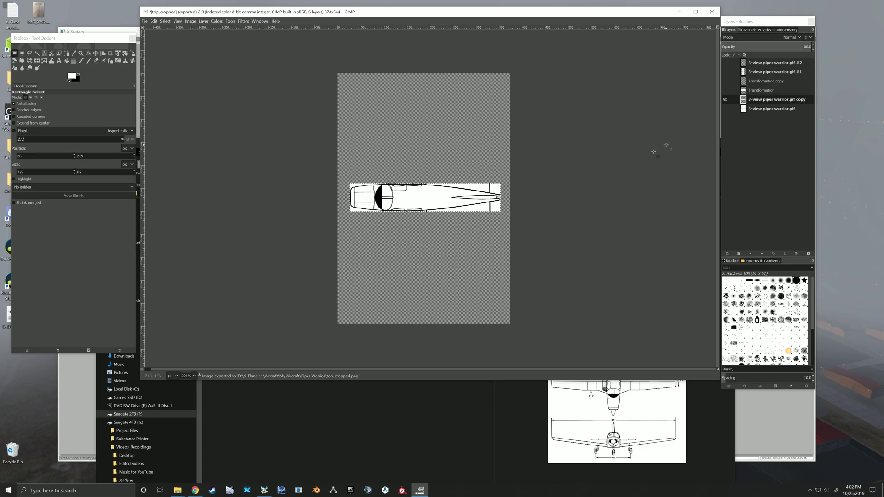
click(725, 90)
click(725, 99)
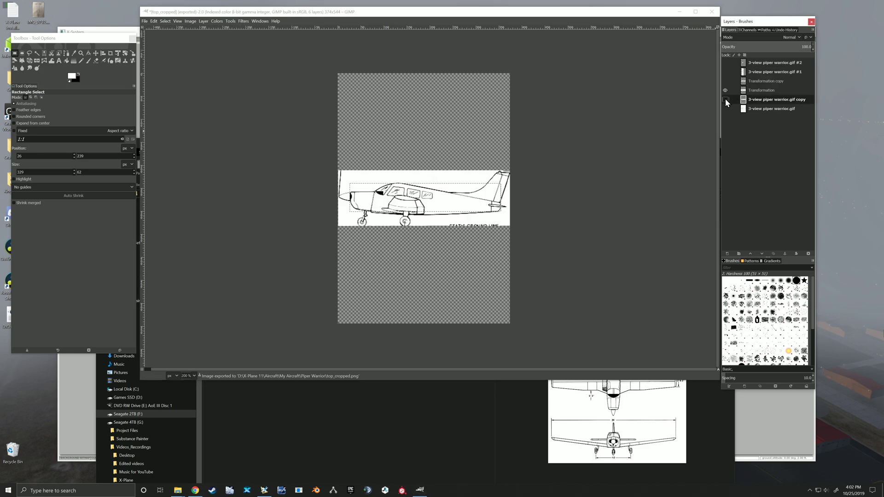
click(757, 91)
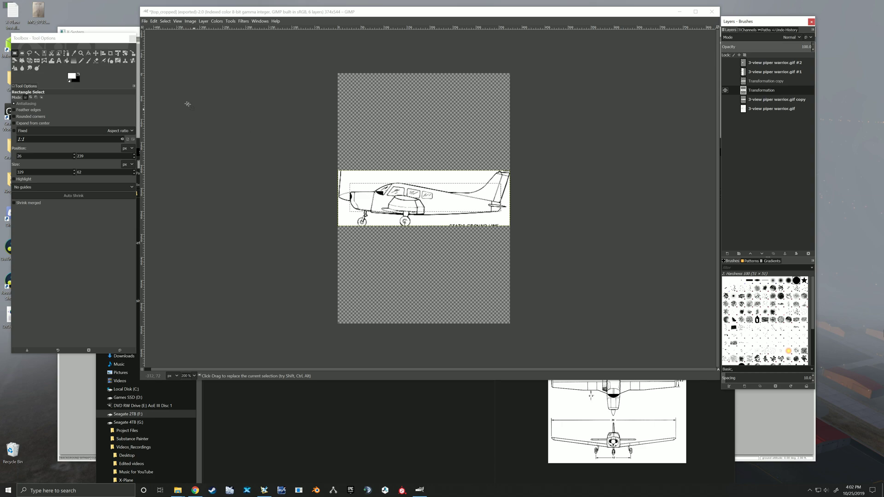
- Select a rectangle spanning the side view edge to edge and fit the canvas to it
drag(422, 201, 422, 190)
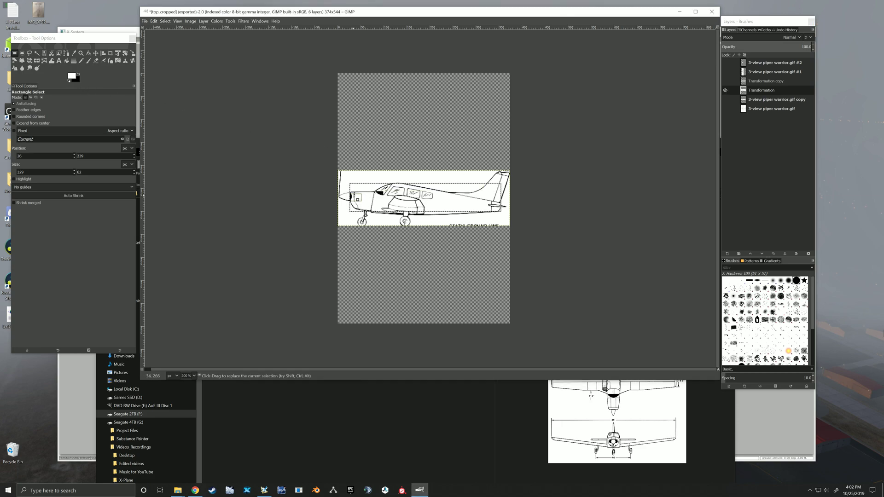
drag(429, 193, 428, 224)
drag(495, 195, 504, 195)
drag(355, 198, 343, 199)
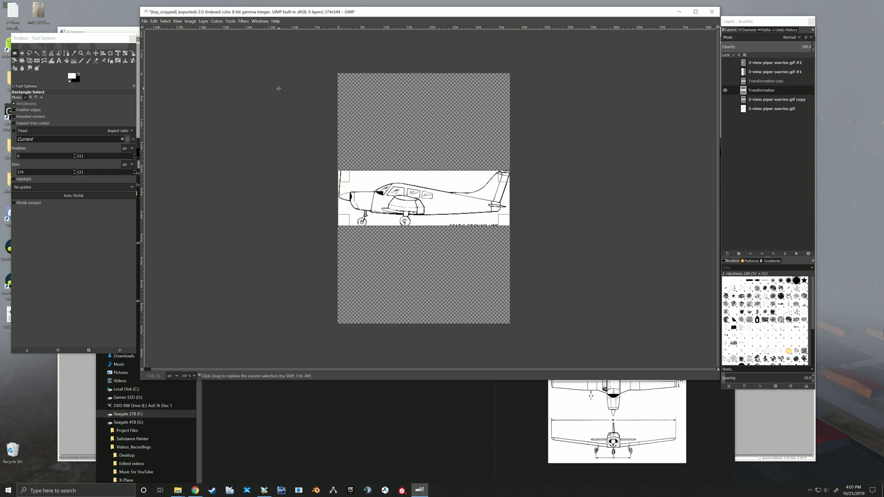
click(191, 21)
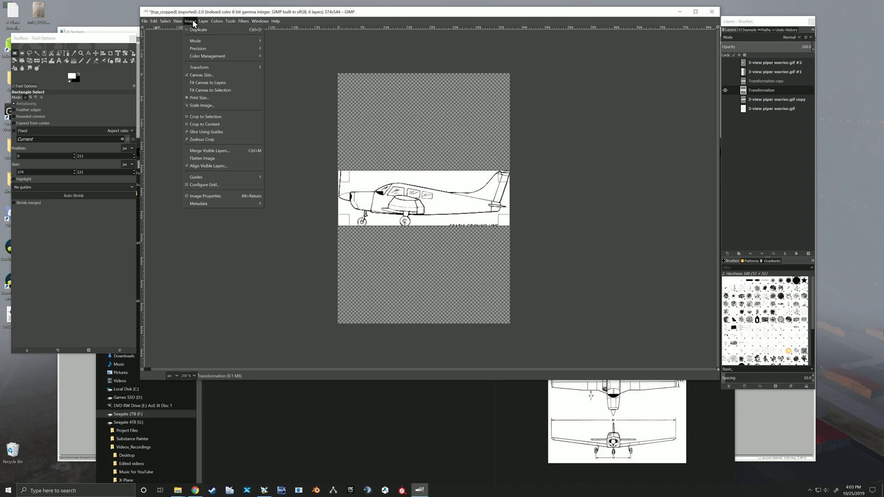
click(216, 90)
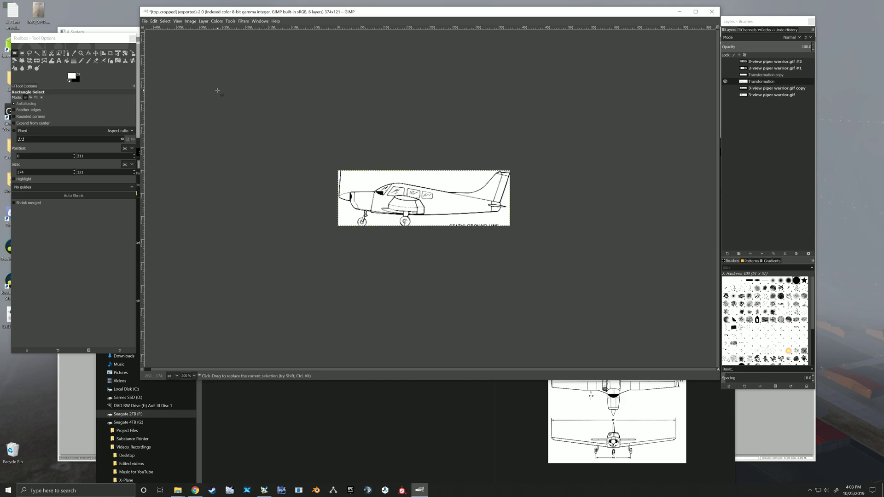
- Export the side view as side.png, then undo the canvas crop
click(146, 22)
click(167, 121)
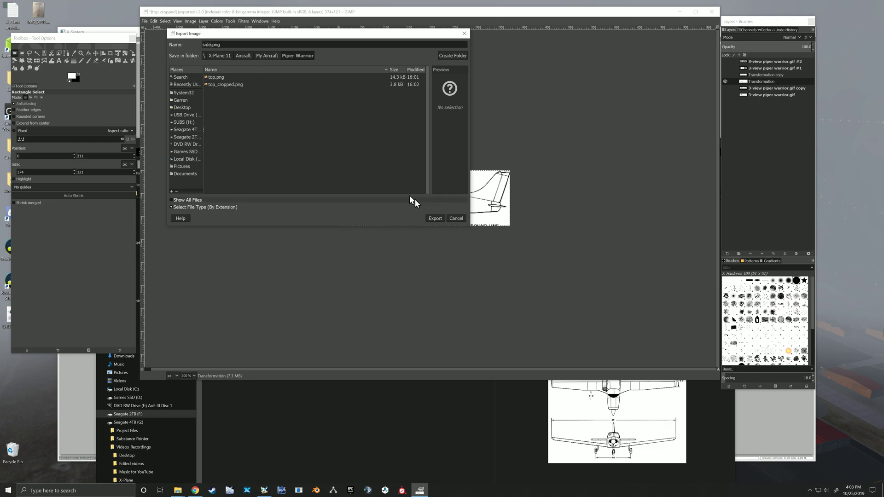
click(437, 218)
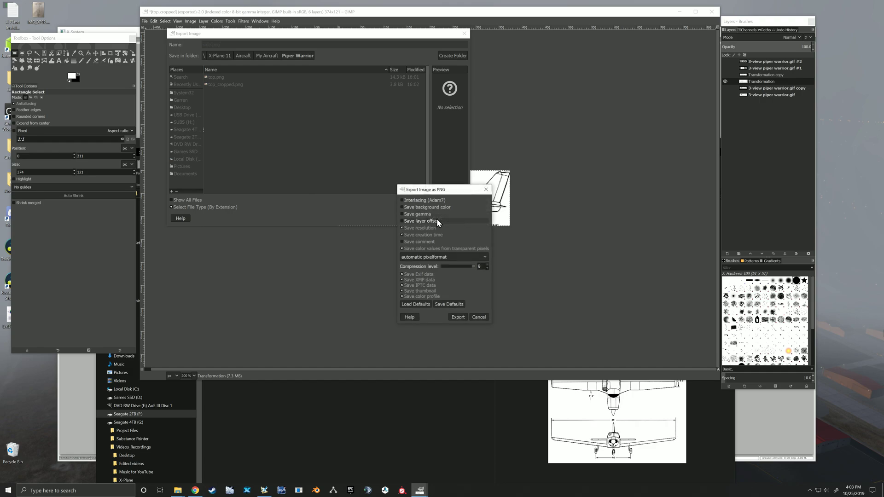
click(465, 311)
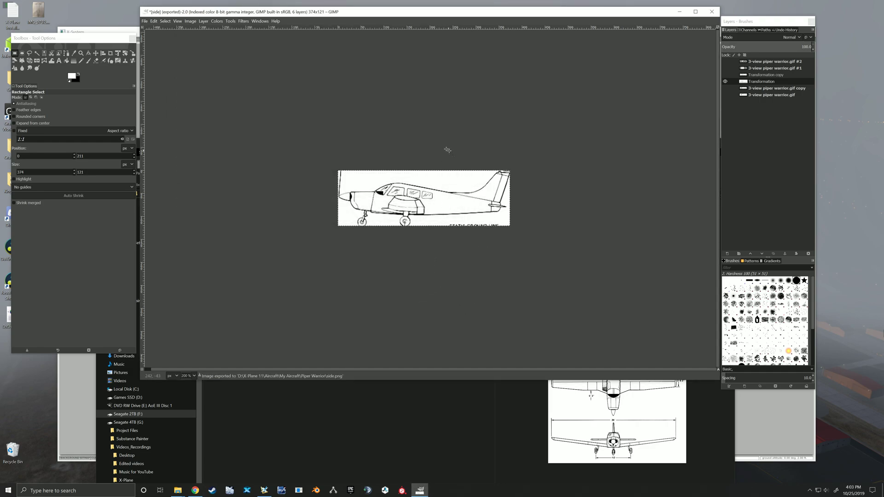
click(154, 20)
- Restore the canvas, switch to Transformation copy, and trim the canvas to a 328×70 fuselage selection
click(166, 29)
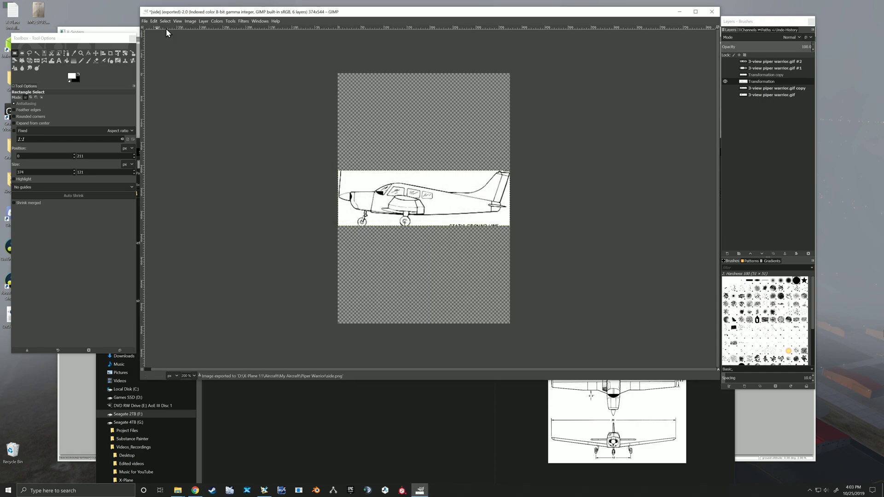
click(763, 82)
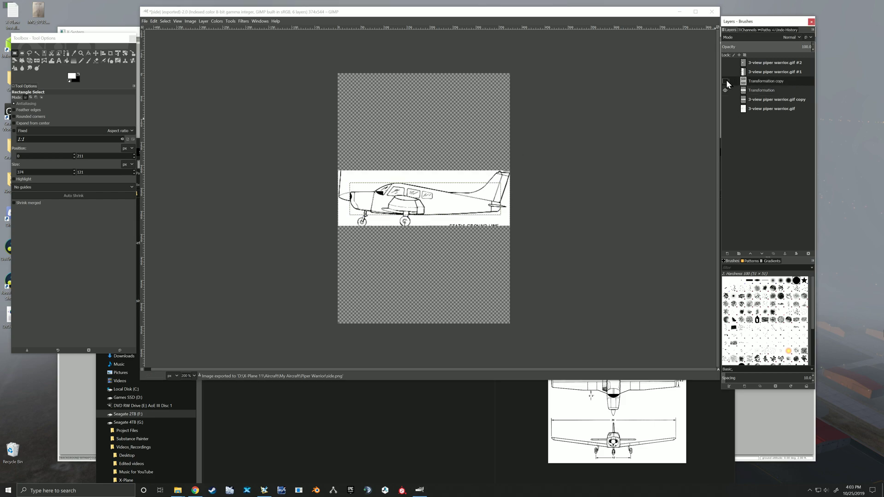
click(725, 90)
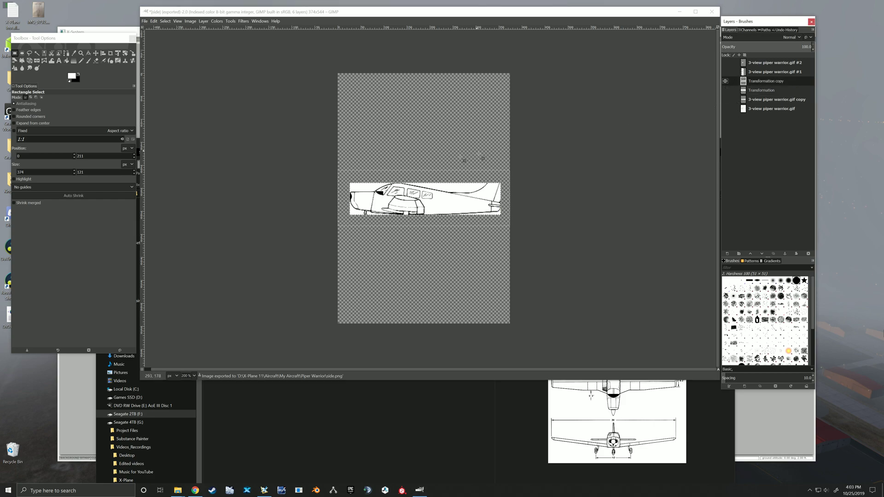
drag(425, 172, 423, 190)
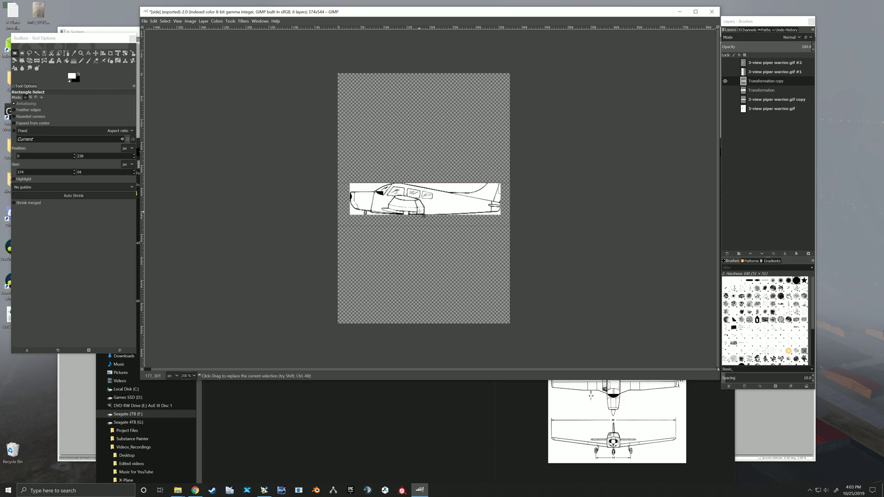
drag(417, 220, 418, 208)
drag(347, 198, 359, 198)
drag(506, 200, 498, 202)
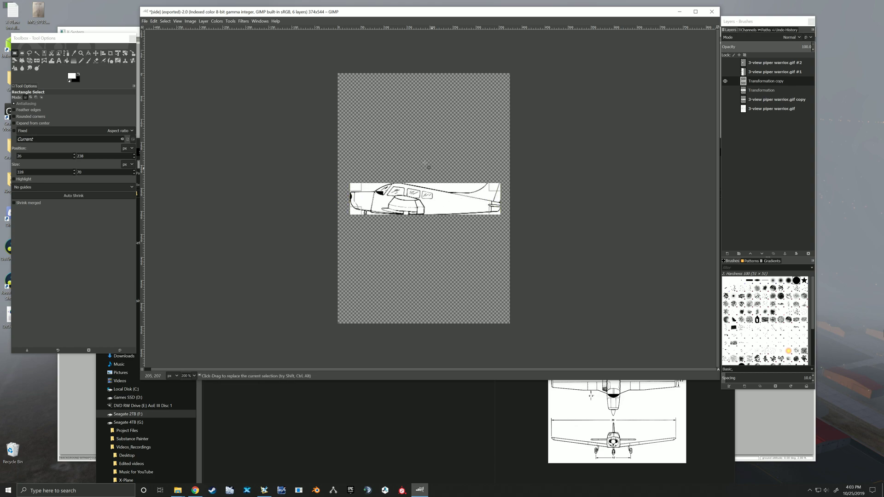
click(189, 21)
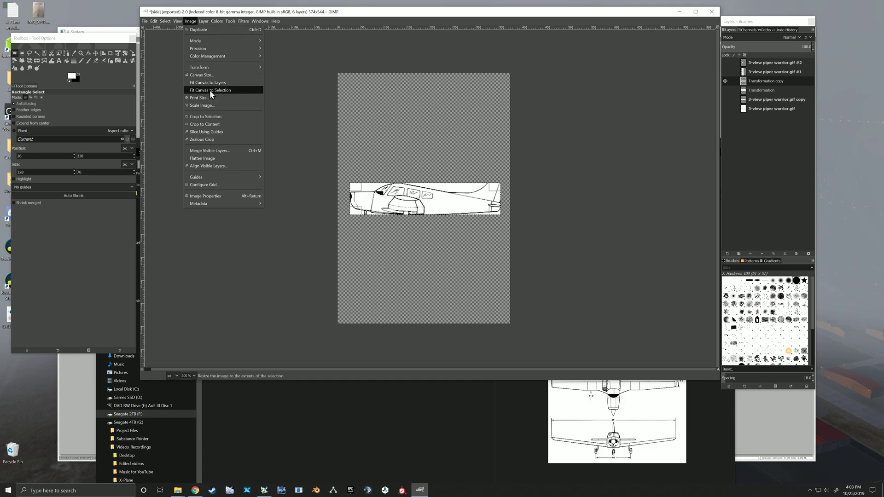
click(210, 90)
- Export the trimmed side strip as side_cropped.png
click(144, 20)
click(165, 121)
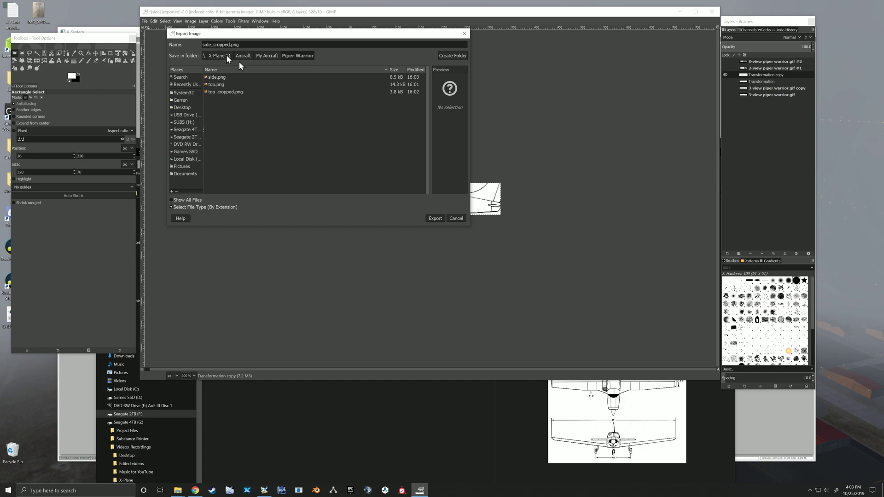
click(434, 218)
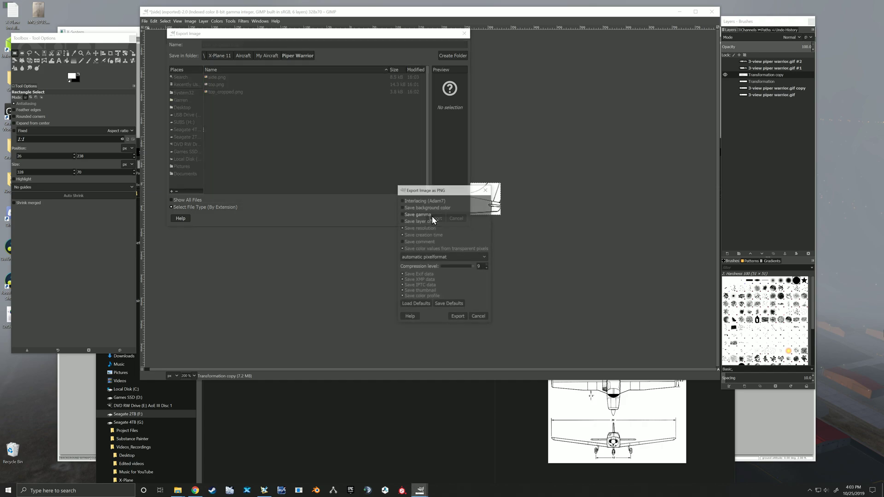
- Finish the PNG export, undo the crop, and show 3-view piper warrior.gif #1 instead of the side view
click(454, 316)
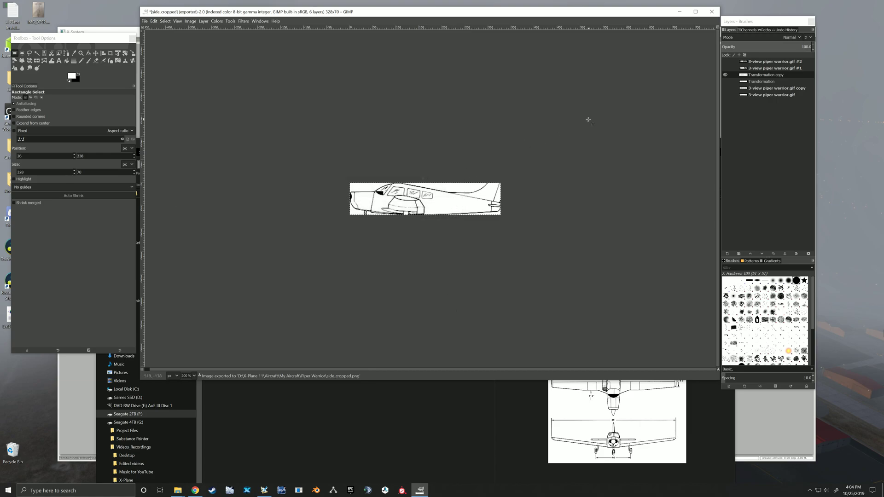
click(155, 19)
click(159, 28)
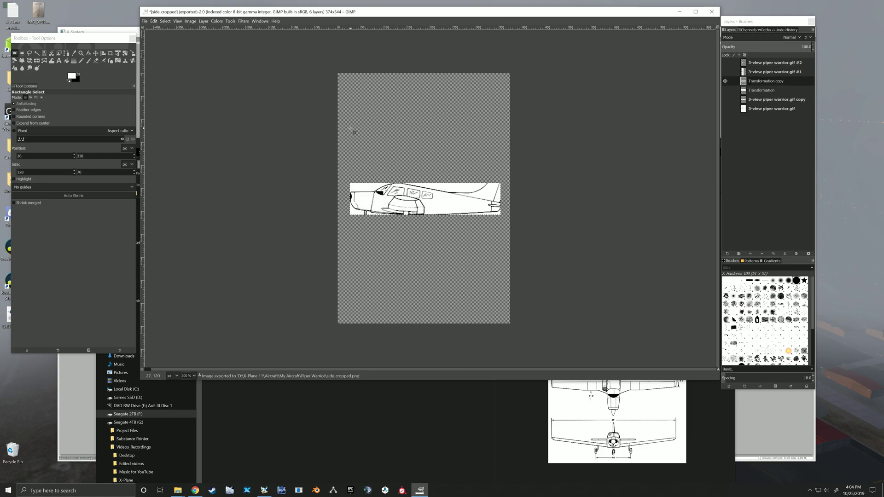
click(764, 71)
click(725, 72)
click(725, 81)
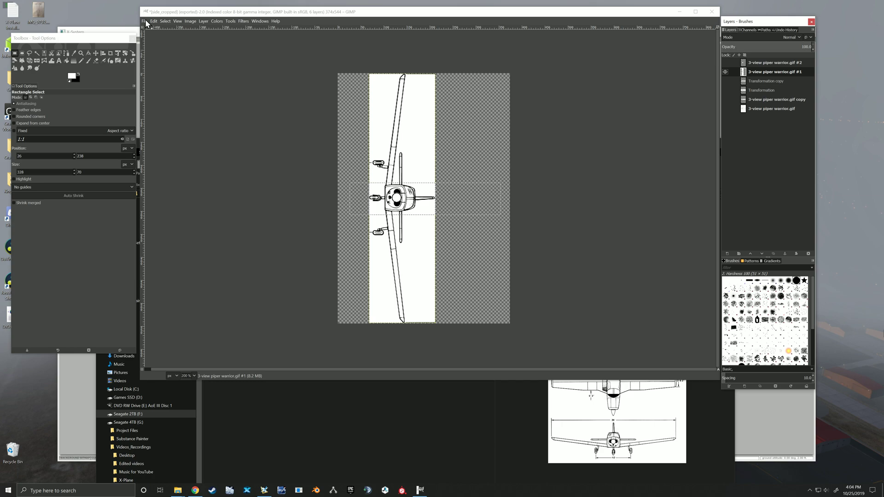
- Resize the selection to a tall strip spanning the front-view drawing from top to bottom
drag(412, 182, 407, 73)
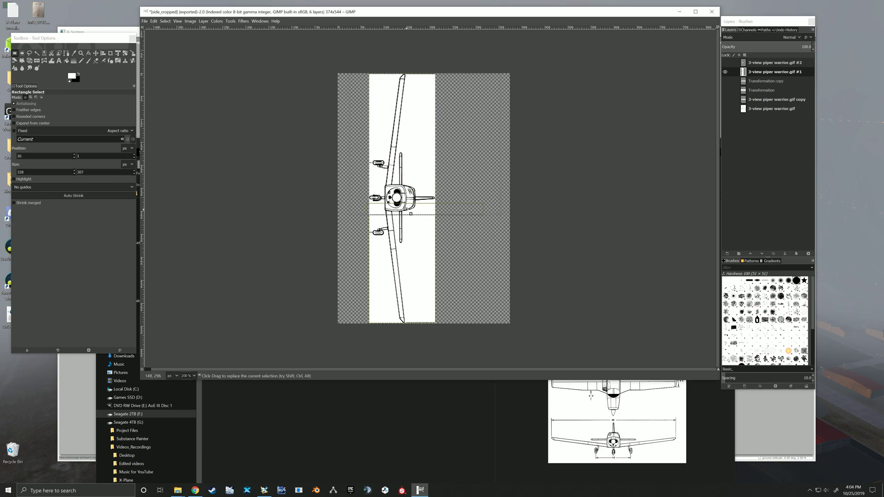
drag(410, 213, 405, 323)
drag(359, 195, 381, 199)
drag(497, 198, 432, 199)
click(190, 21)
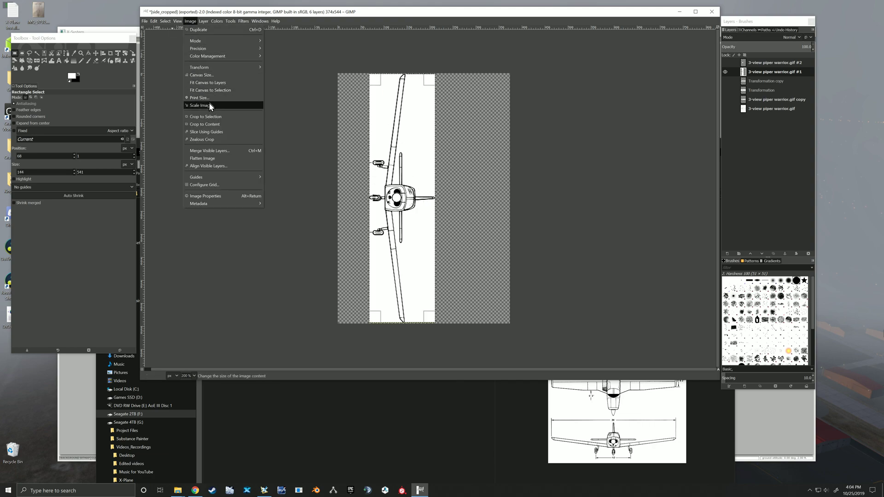
- Trim the canvas to the 144×541 selection and export it as front.png
click(212, 90)
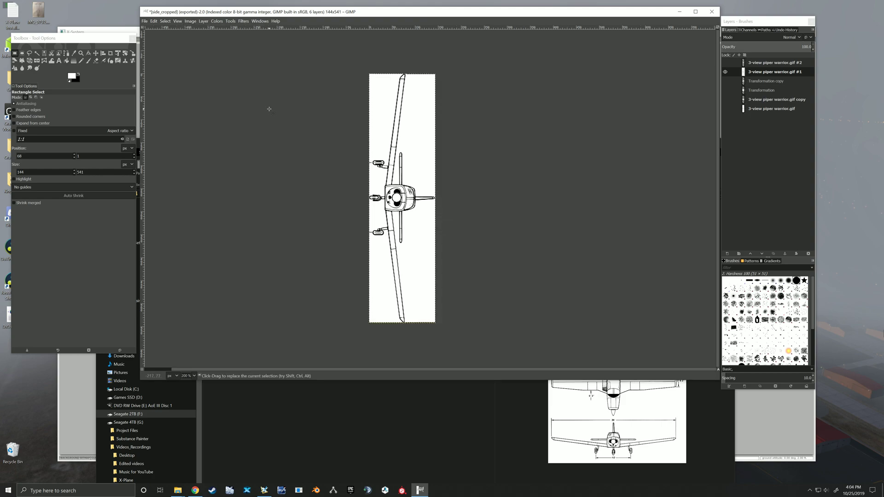
click(145, 20)
click(165, 117)
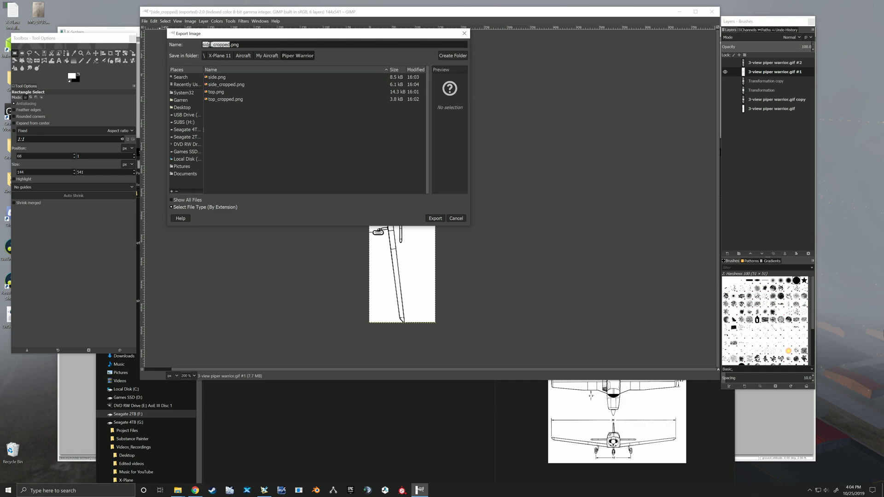
text(fon)
click(434, 217)
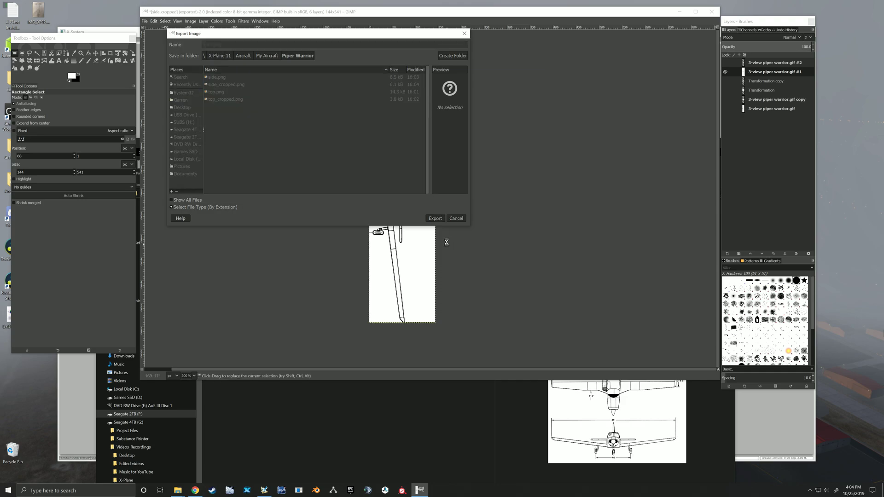
click(456, 316)
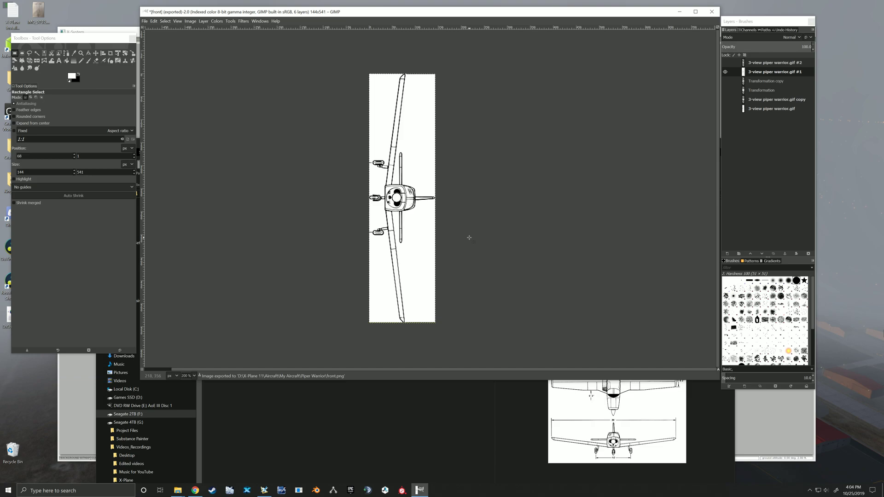
- Restore the full canvas, hide layer #1, activate layer #2 and fit the selection around the cowling
click(153, 21)
click(158, 30)
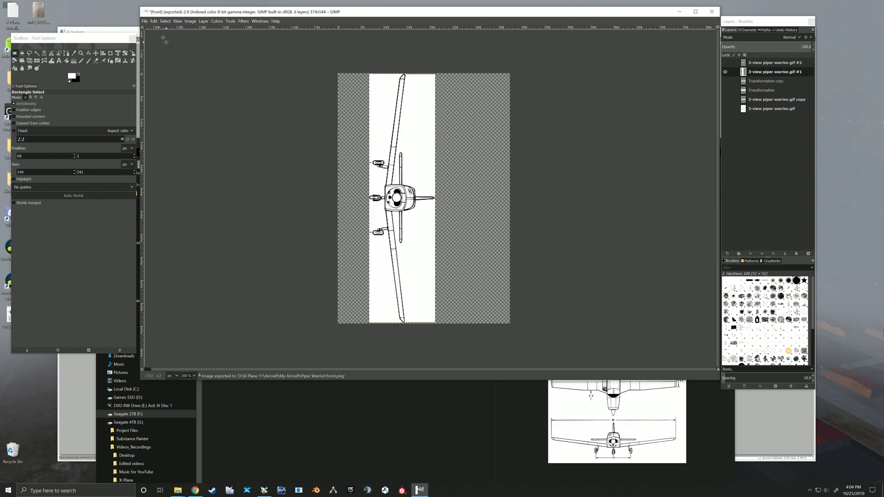
click(724, 70)
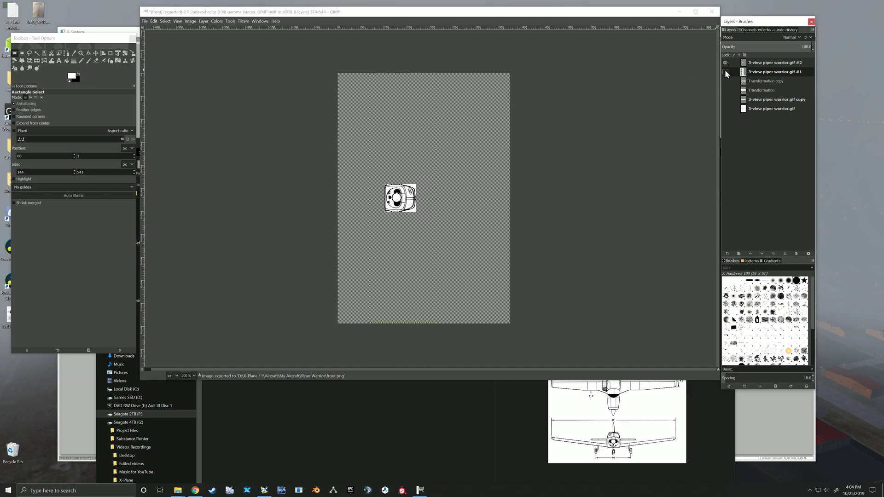
click(763, 62)
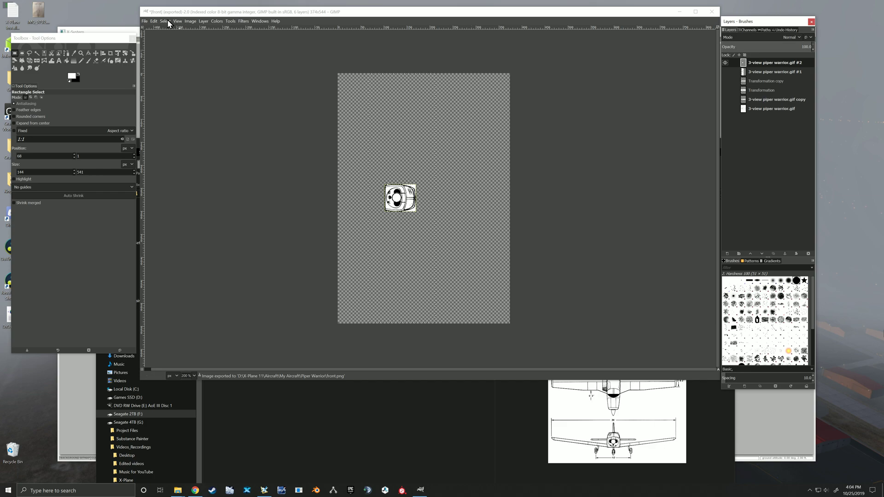
click(392, 88)
drag(392, 88, 395, 116)
drag(391, 188, 392, 191)
drag(396, 308, 414, 197)
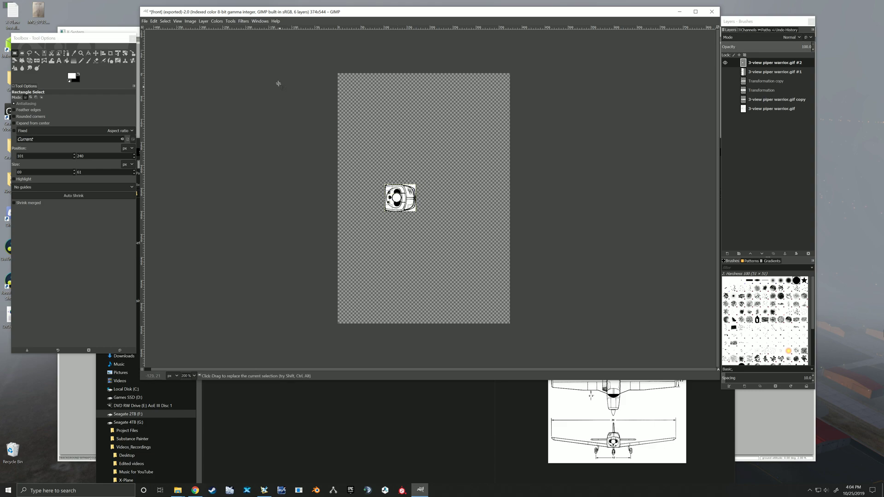
- Fit the canvas to the 69×61 cowling selection and export it as front_cropped.png
click(190, 21)
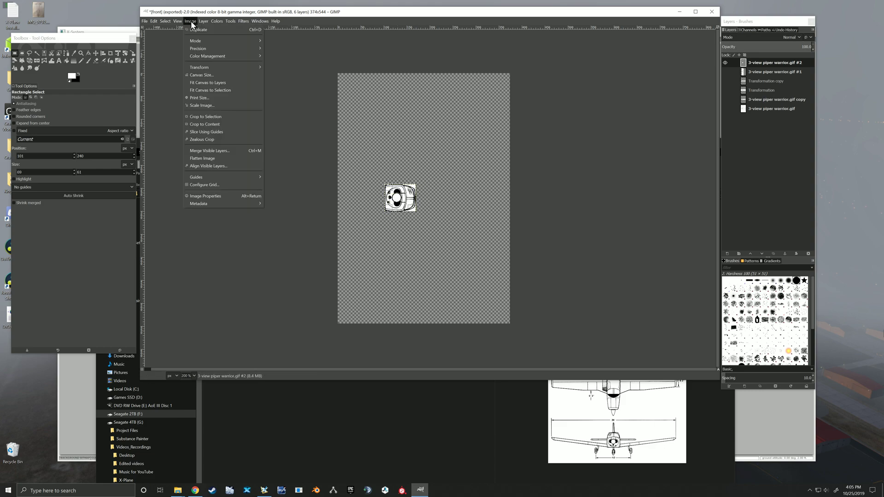
click(214, 90)
click(144, 21)
click(167, 119)
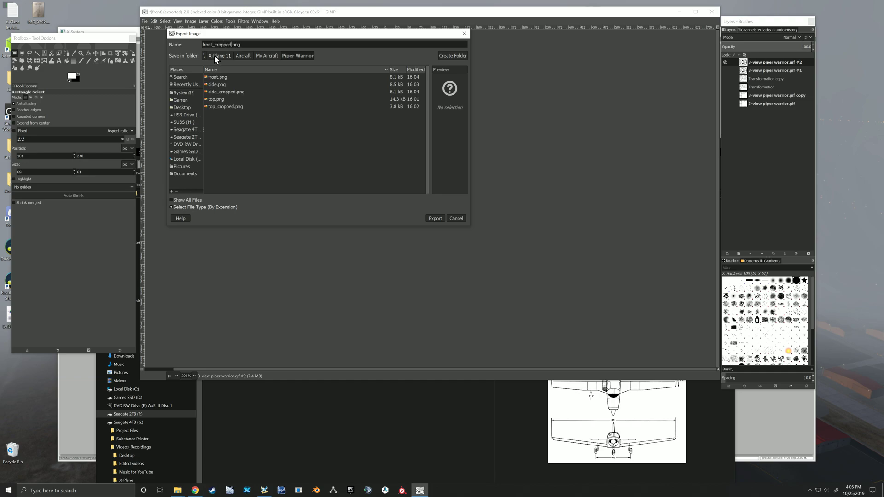
click(435, 218)
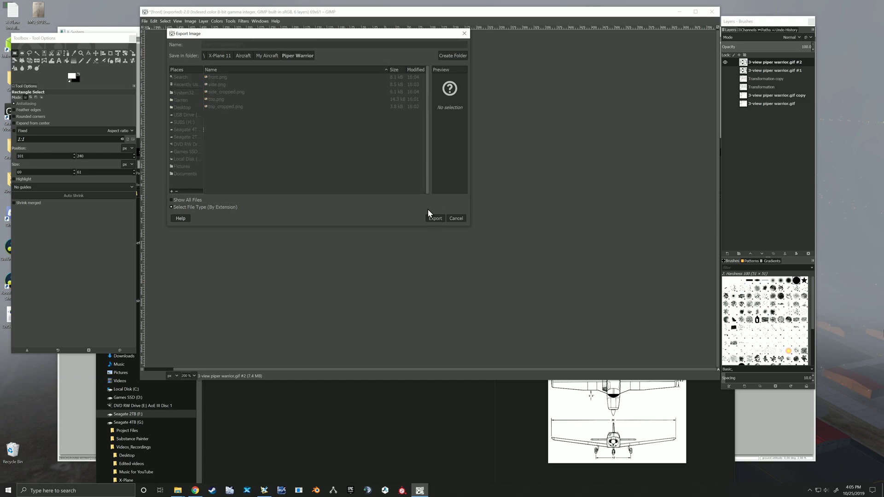
click(458, 316)
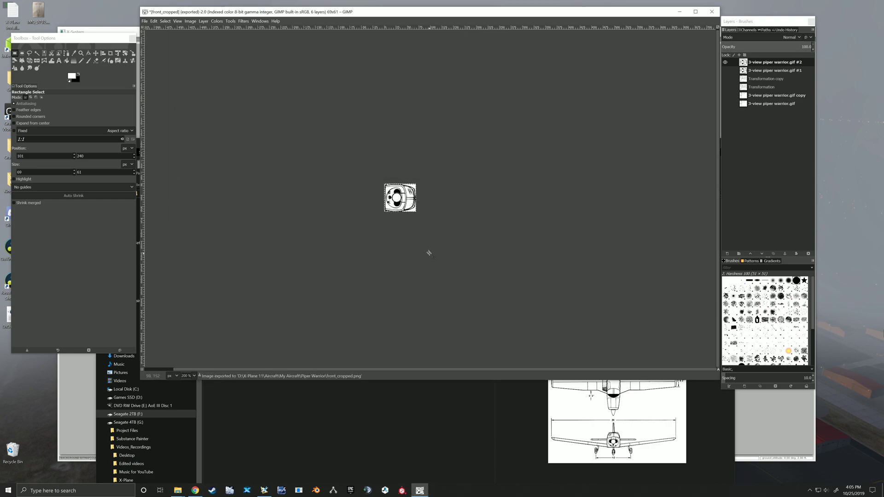
- Undo the crop and make all hidden 3-view piper warrior.gif layers visible again
click(146, 21)
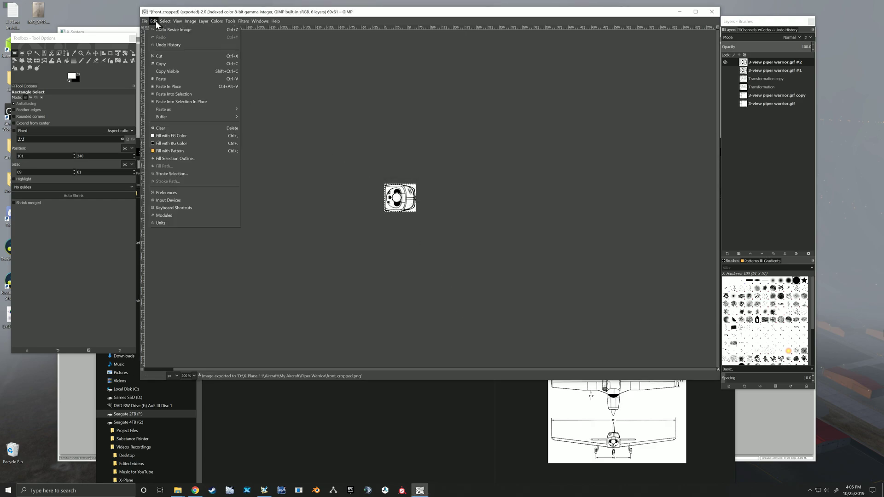
click(159, 29)
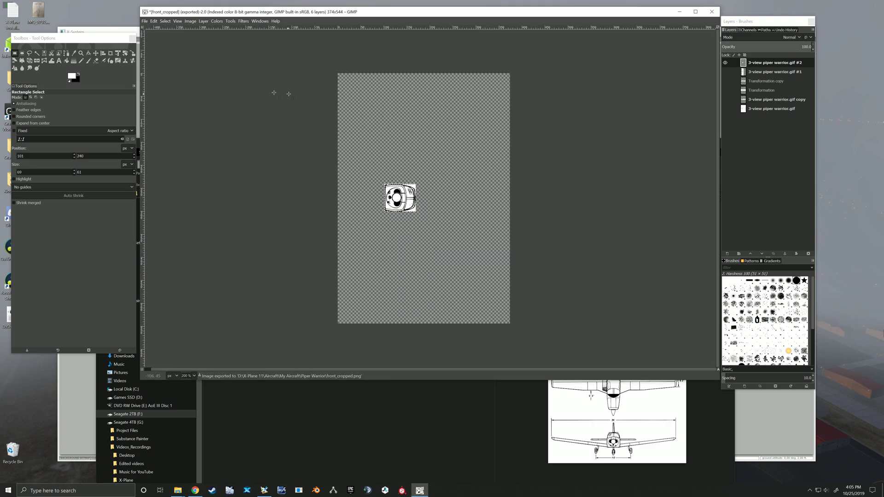
click(725, 72)
click(725, 81)
click(724, 90)
click(724, 100)
click(725, 109)
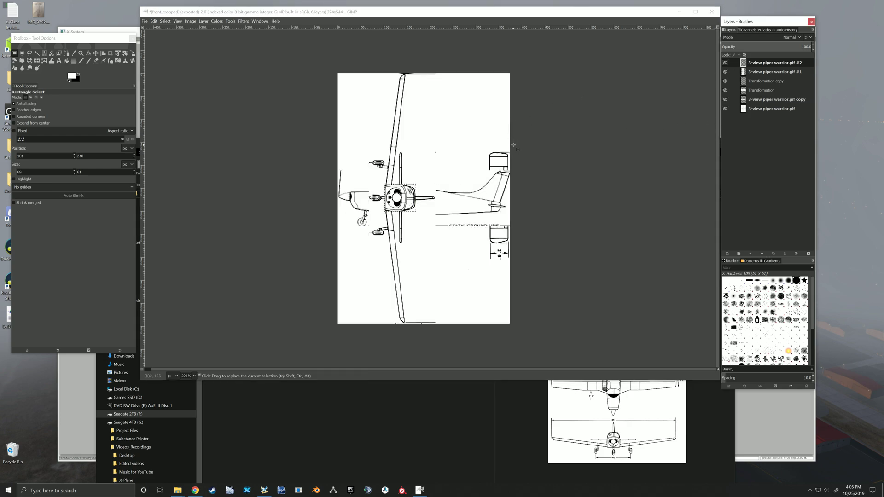
- Save the project as front_cropped.xcf in X-Plane 11 > Aircraft > My Aircraft > Piper Warrior
key(ctrl+s)
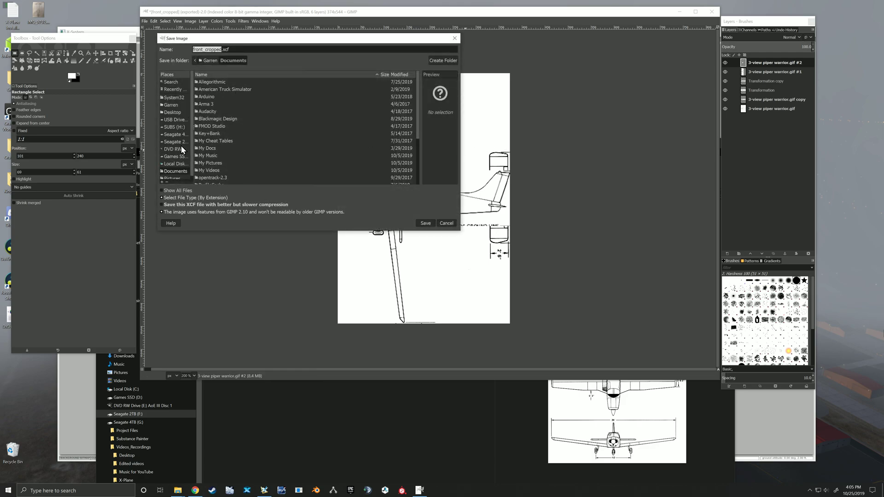
click(175, 157)
double_click(211, 96)
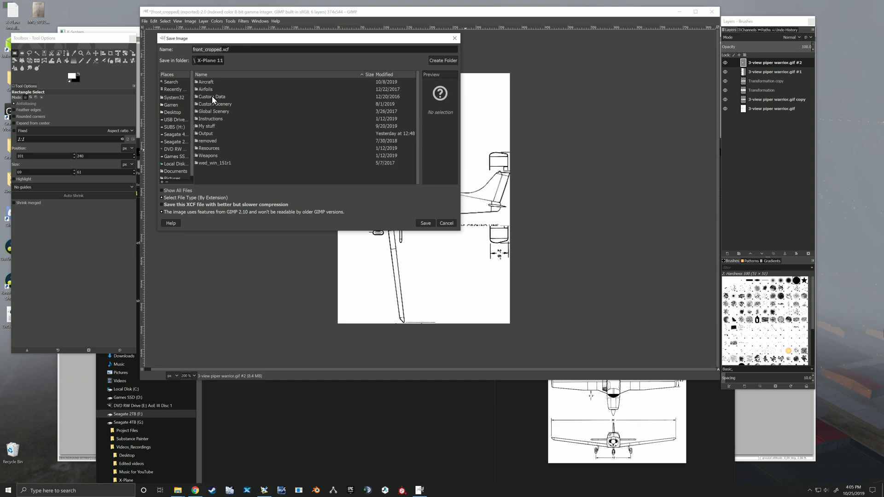
double_click(210, 80)
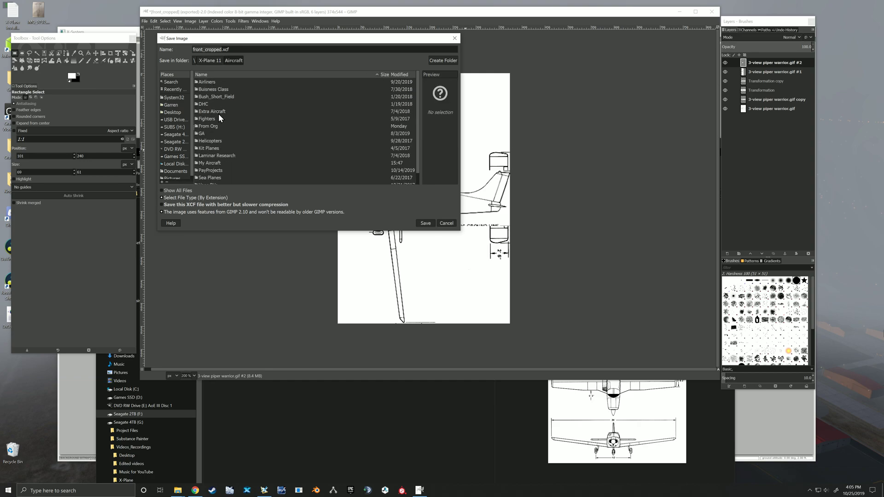
scroll(218, 115, down, 1)
double_click(211, 151)
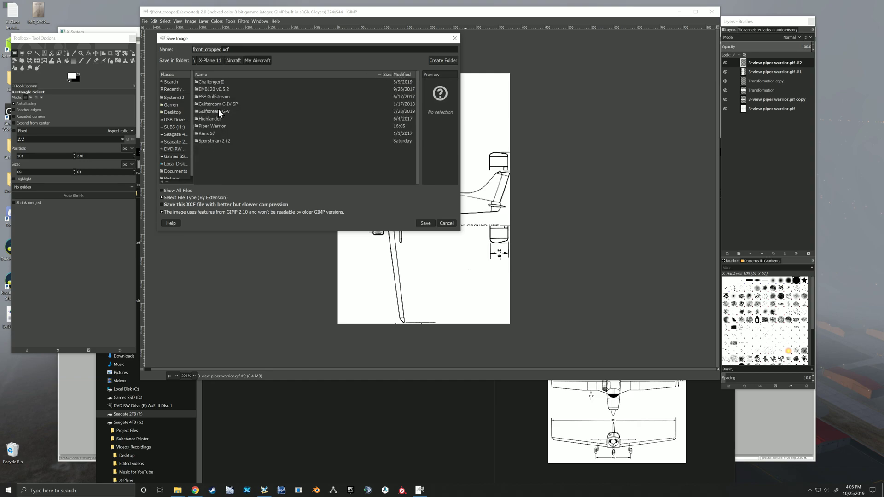
double_click(216, 126)
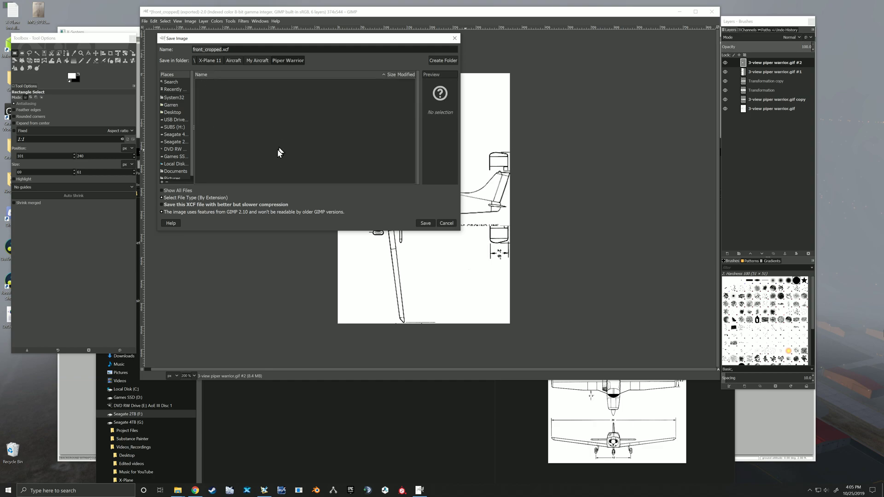
click(426, 224)
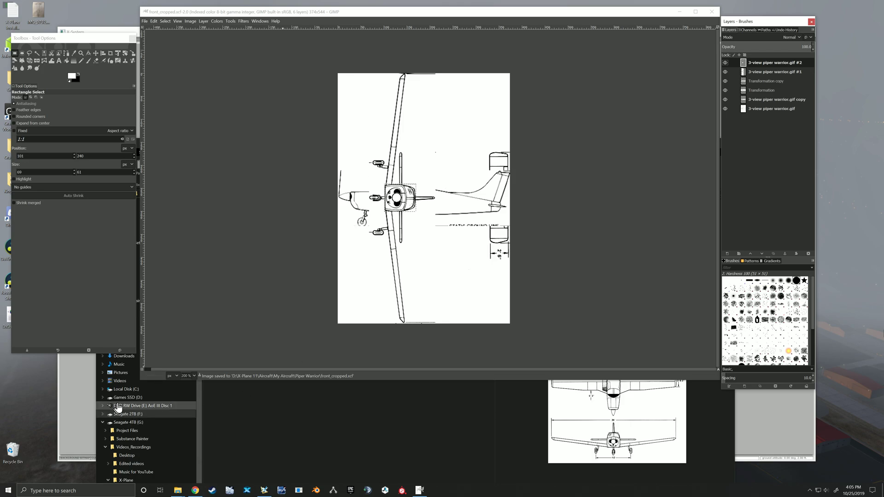
- Bring Plane Maker forward and switch its background view to Top
click(80, 395)
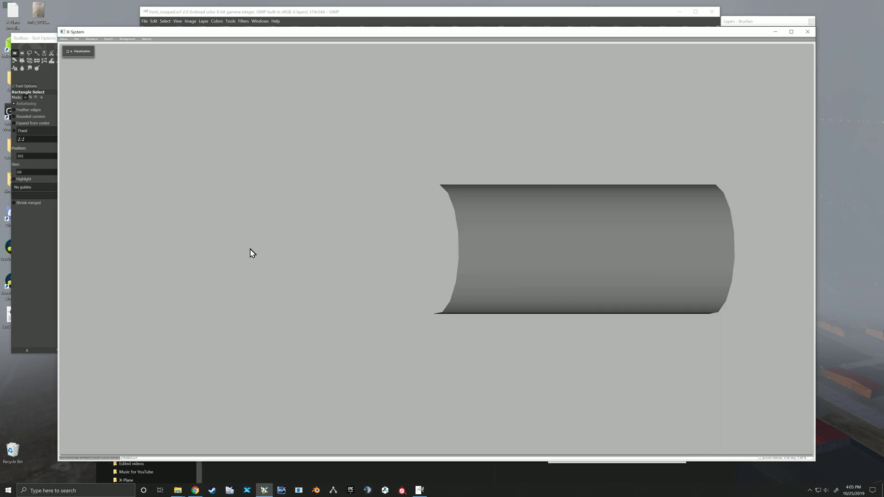
drag(326, 38, 311, 24)
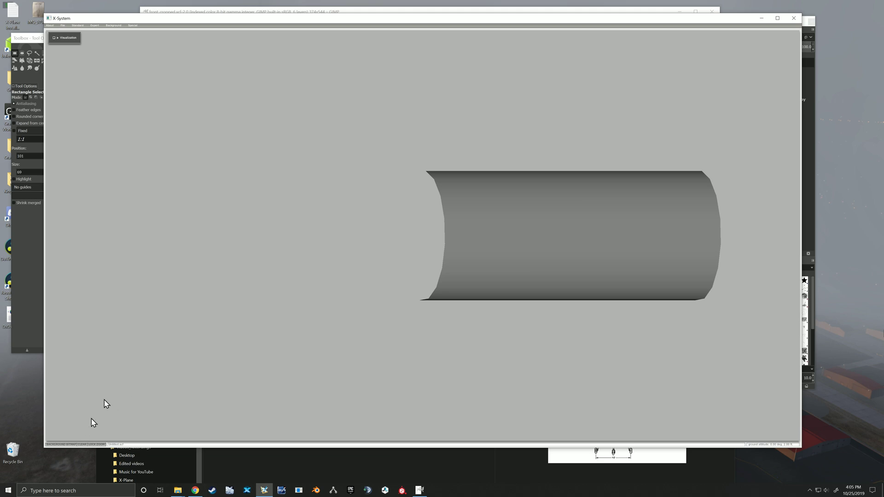
click(113, 26)
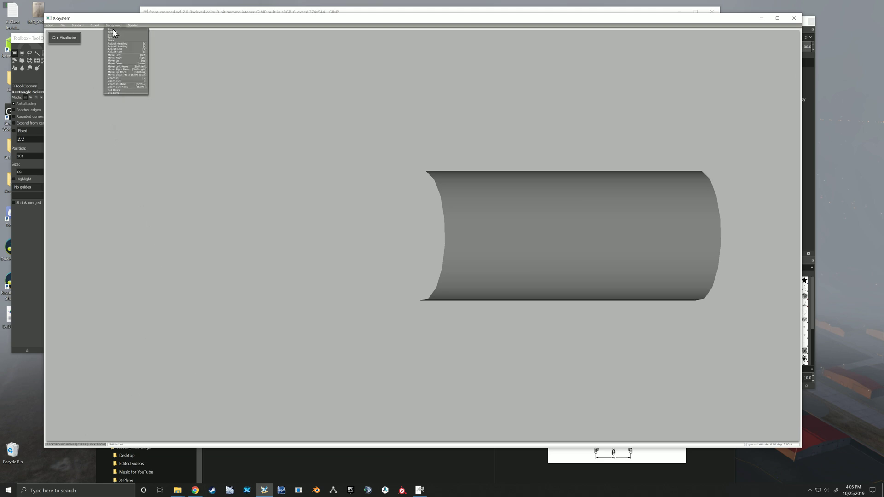
click(112, 29)
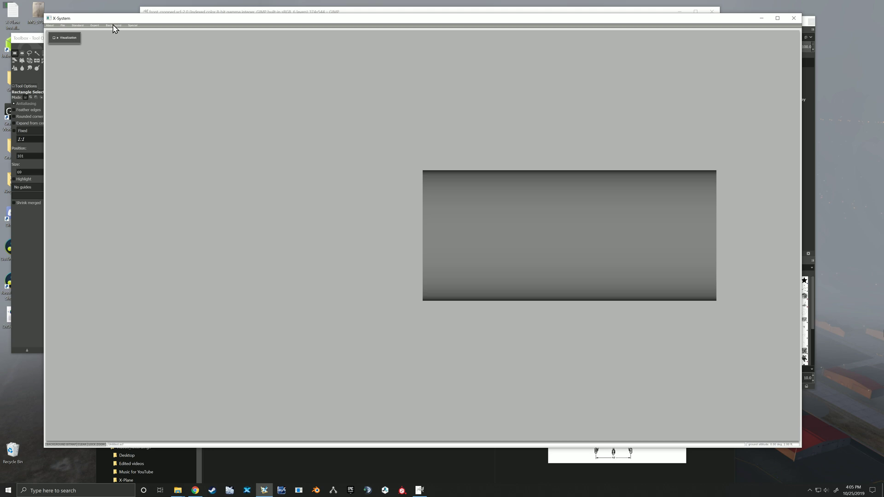
click(113, 26)
click(112, 28)
- Load top.png from the Piper Warrior folder as the background bitmap
click(62, 444)
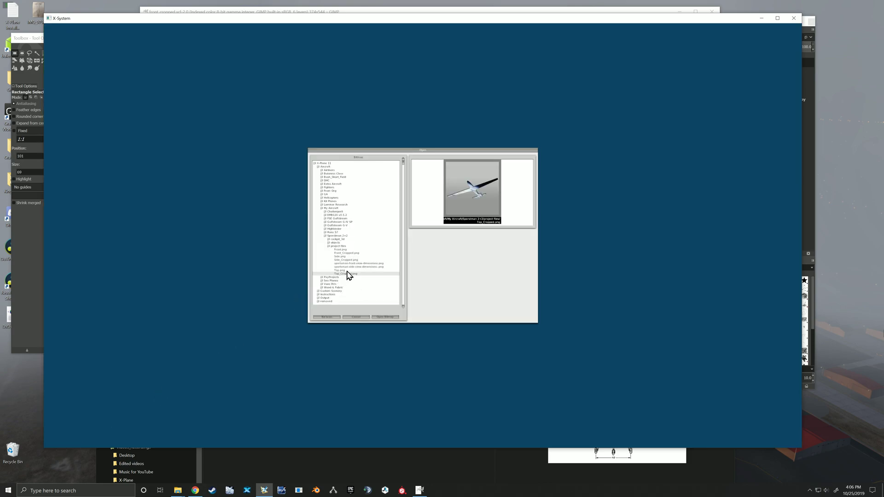
click(335, 236)
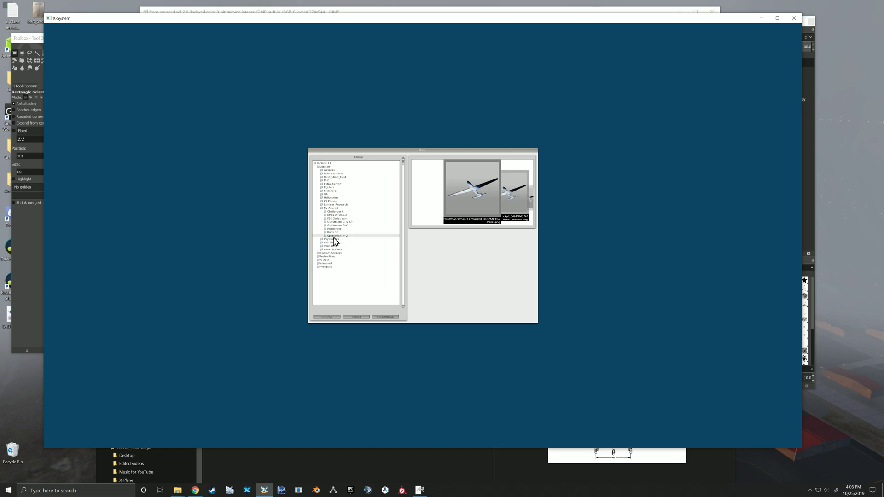
click(328, 318)
click(325, 165)
click(325, 164)
click(326, 166)
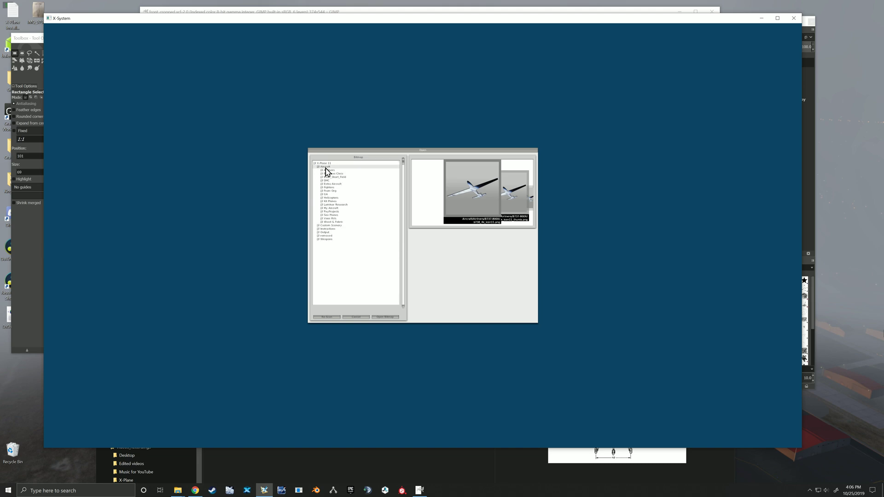
click(329, 209)
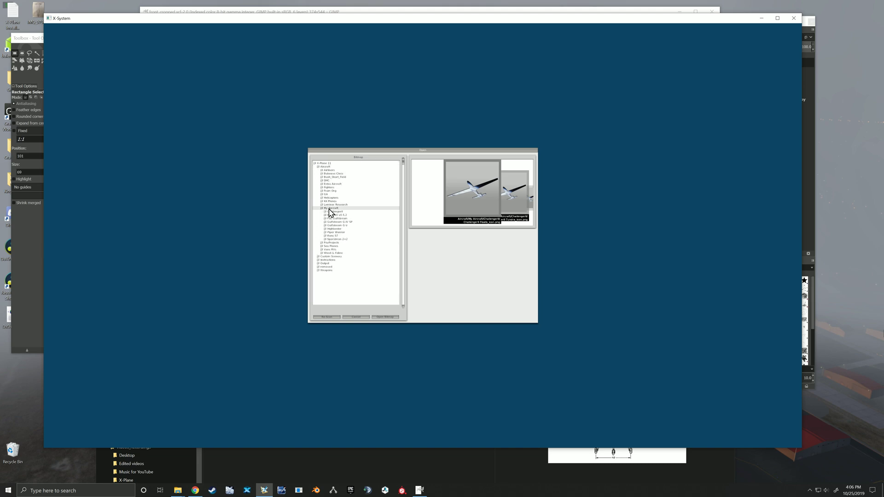
click(336, 232)
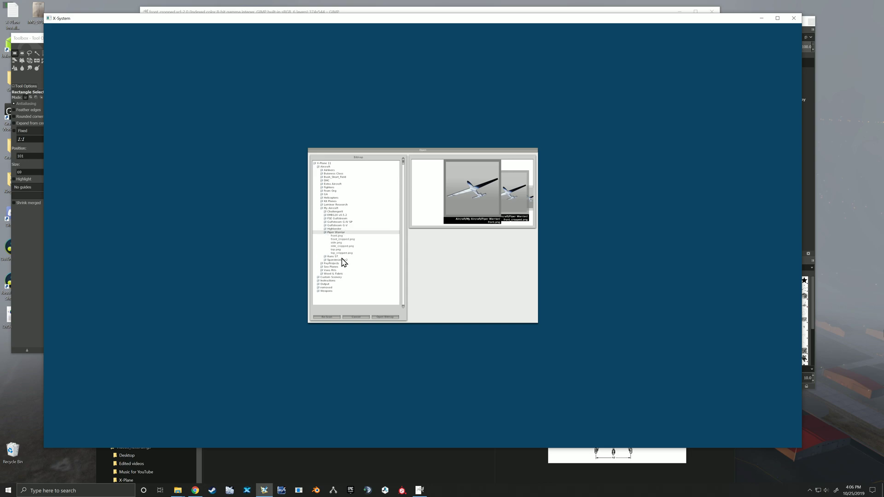
click(335, 250)
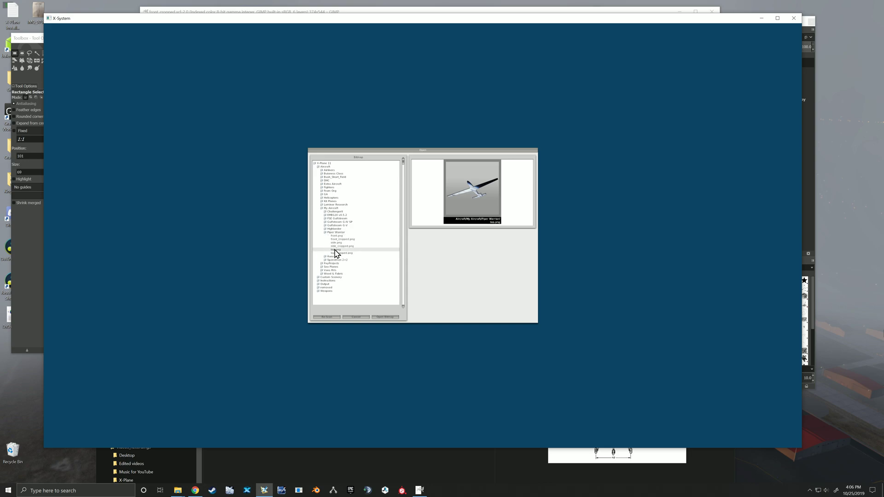
click(385, 316)
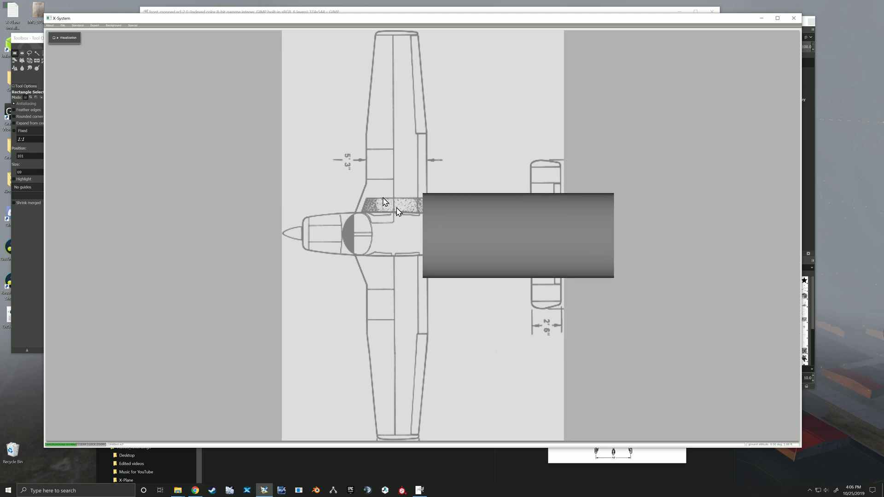
- Open Standard > Fuselage and go to its body data and cross-sections page
click(78, 26)
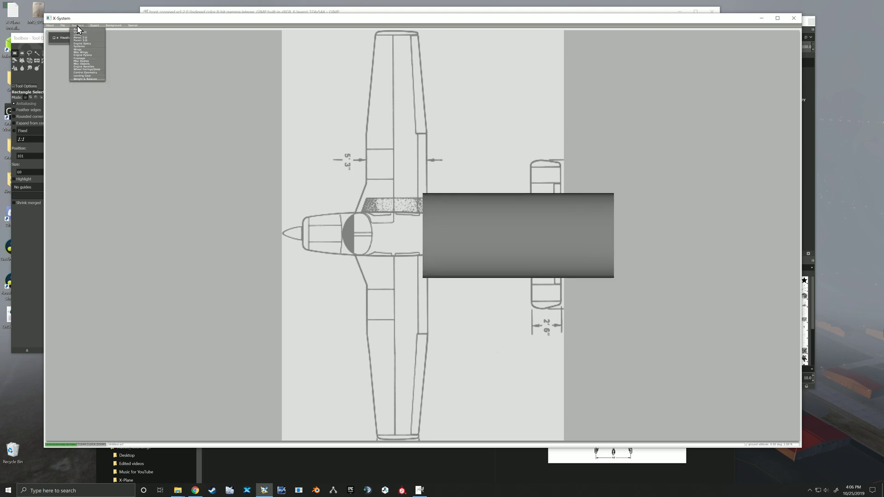
click(80, 58)
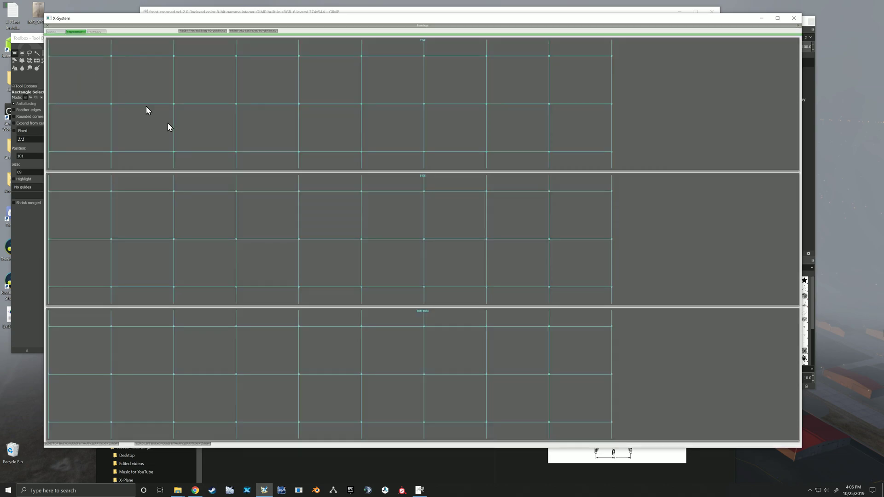
click(55, 32)
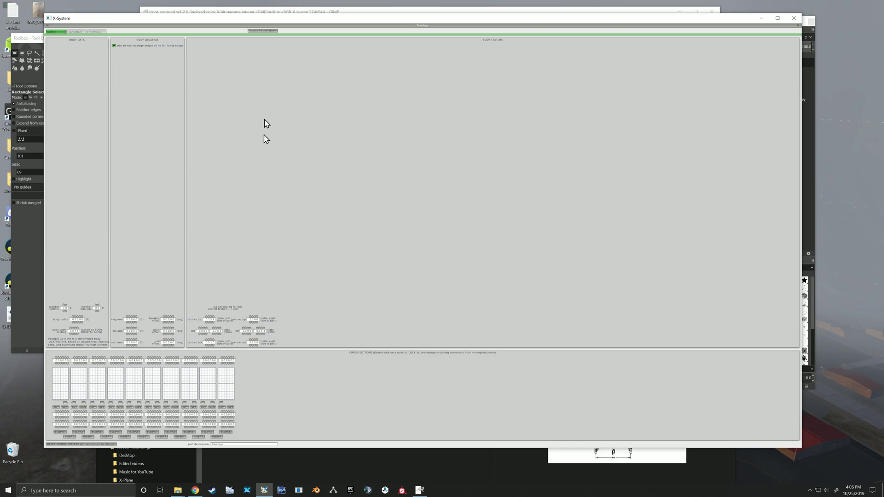
- Glance at the Piper Warrior folder in File Explorer, then close Plane Maker's Fuselage window
click(180, 492)
click(204, 469)
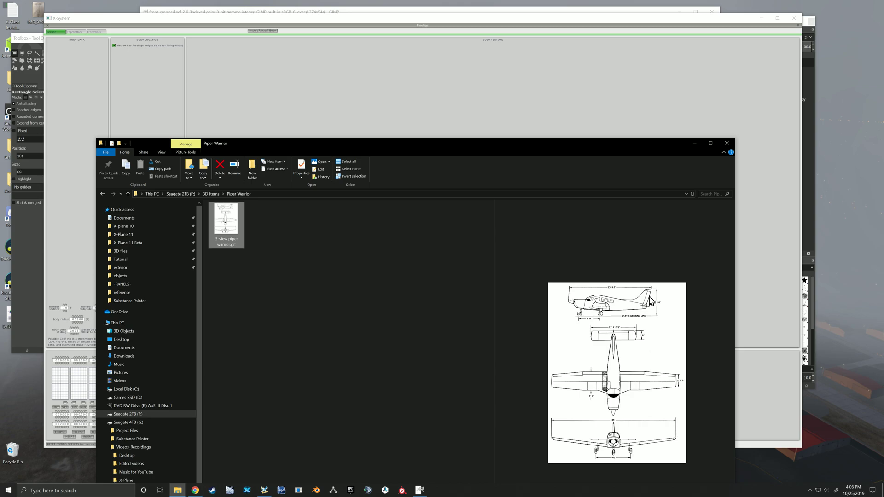
click(757, 368)
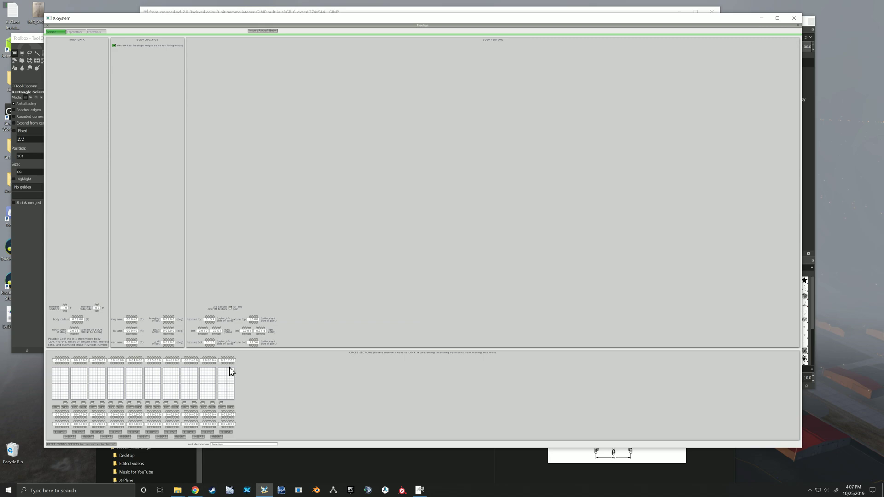
click(47, 26)
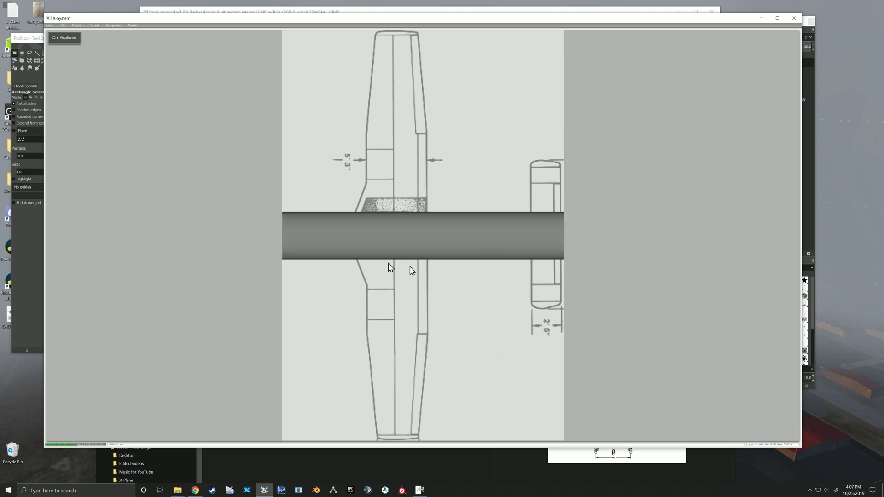
- Load top_cropped.png as the background bitmap on the fuselage editor's top/side/bottom page
click(77, 25)
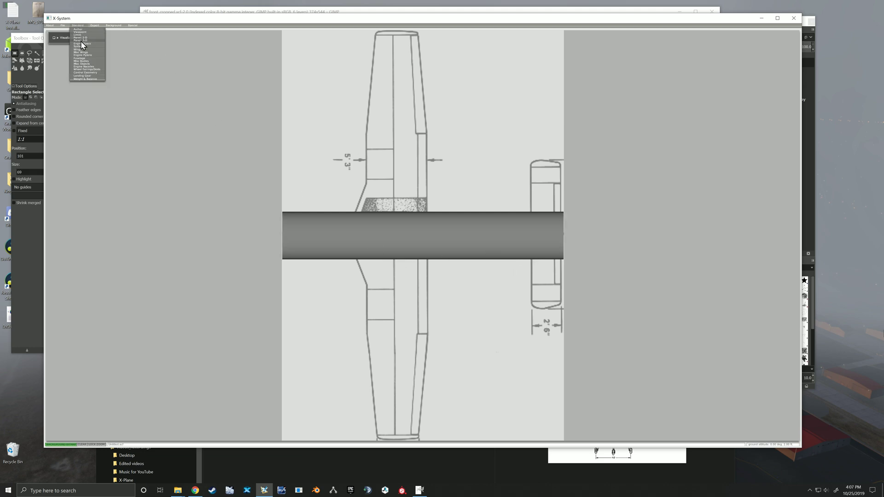
click(85, 59)
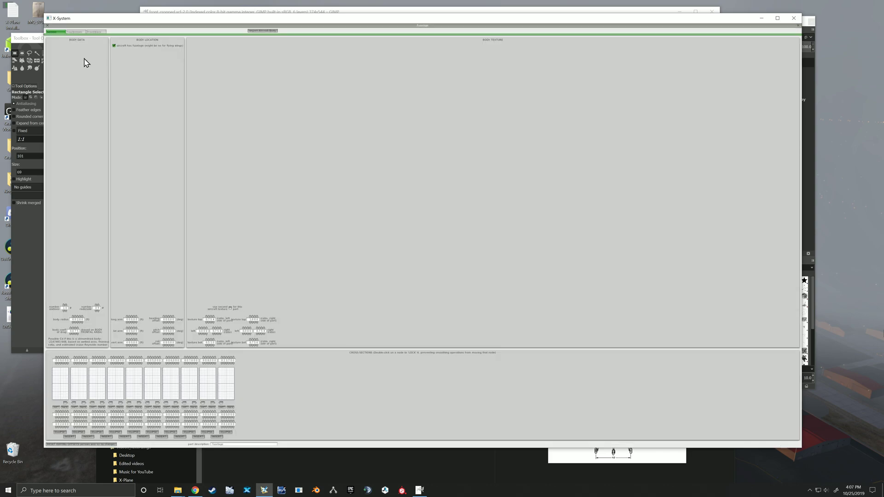
click(75, 32)
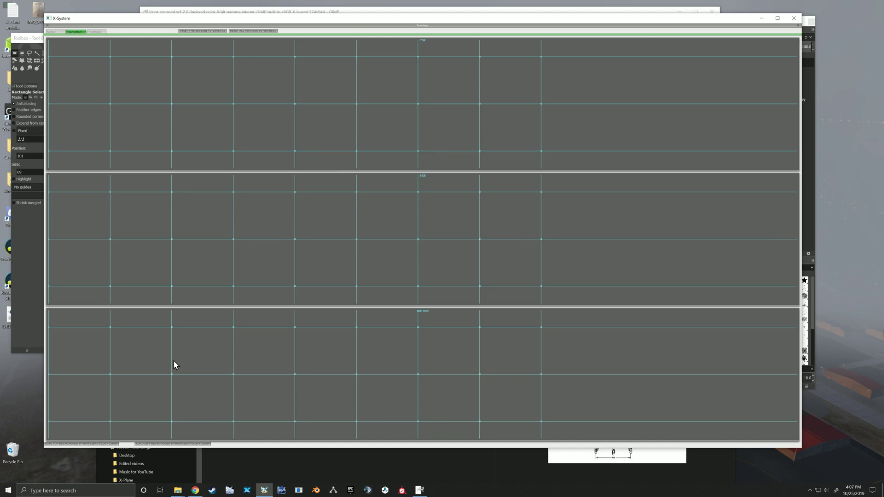
click(61, 444)
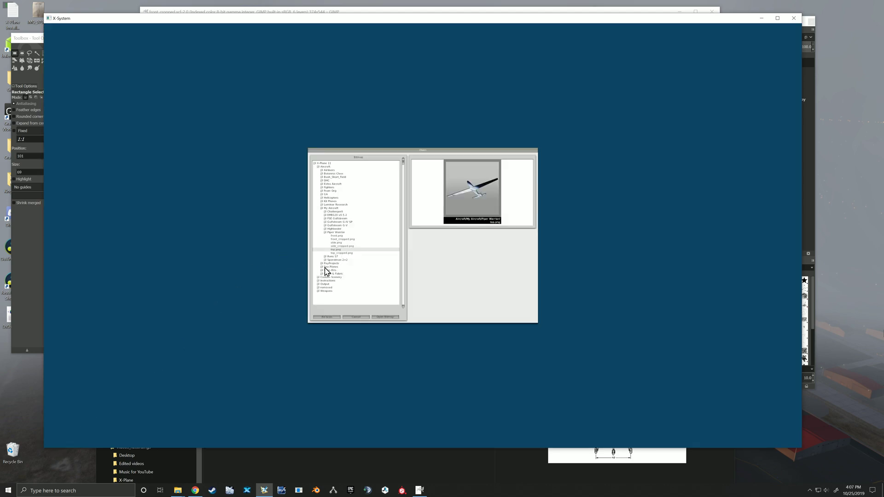
click(343, 253)
click(384, 317)
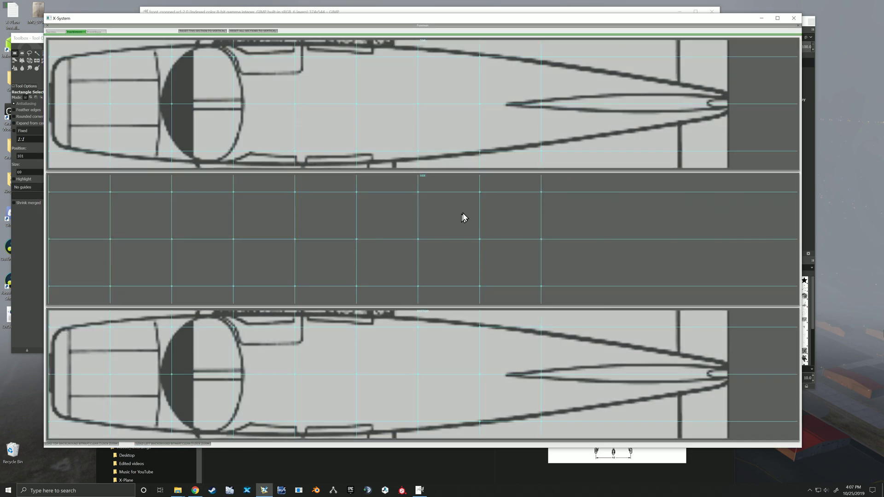
- Scroll through the fuselage grids, then close the fuselage editor from its first page
scroll(454, 184, down, 5)
scroll(454, 184, down, 4)
scroll(454, 187, down, 4)
scroll(455, 184, down, 3)
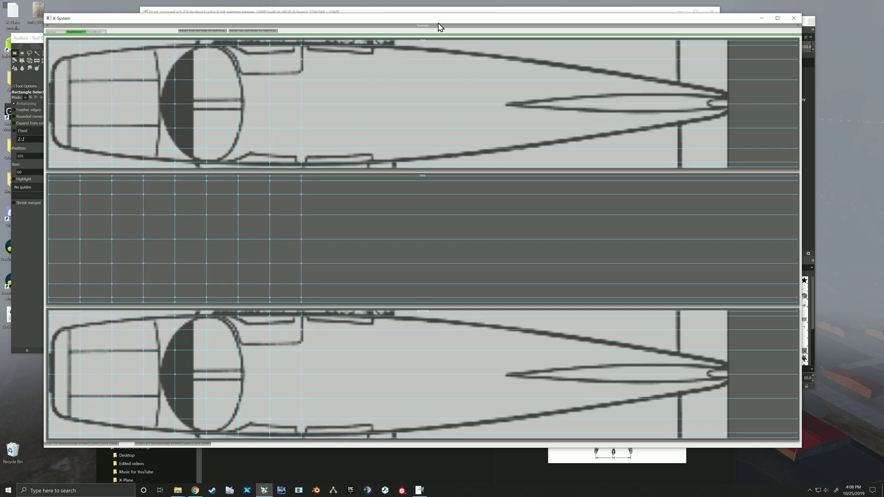
drag(436, 20, 436, 14)
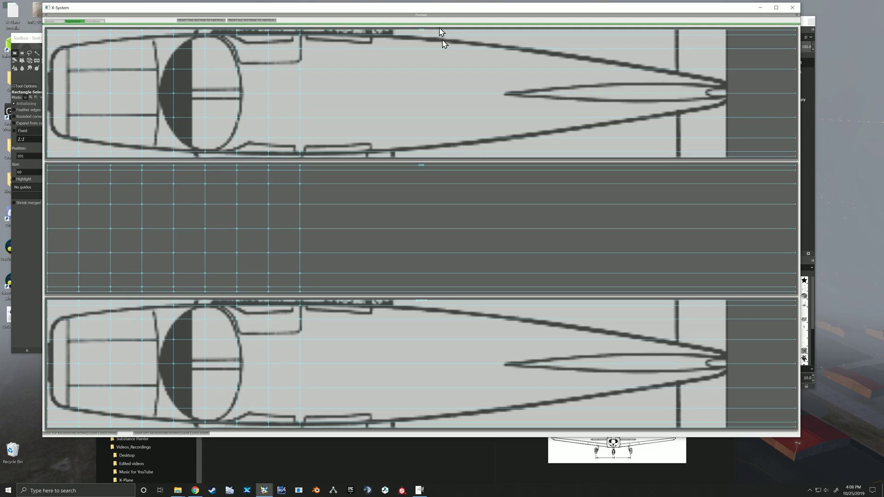
click(53, 22)
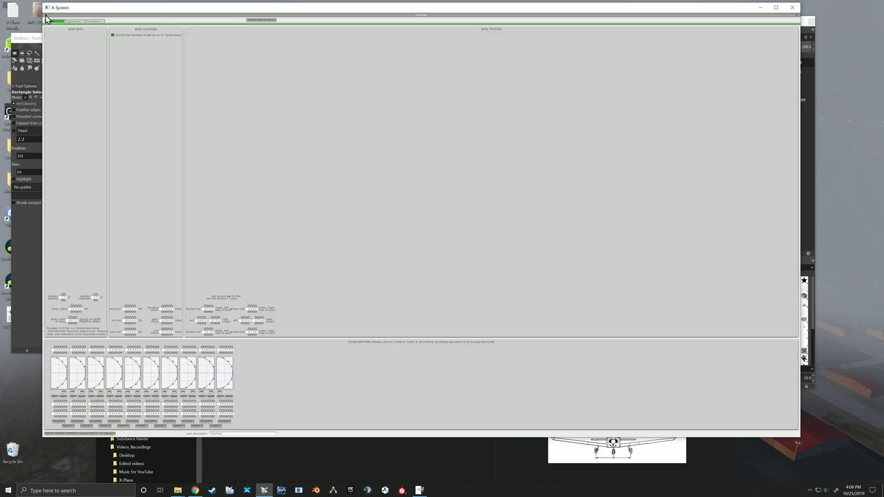
click(45, 15)
drag(309, 12, 308, 25)
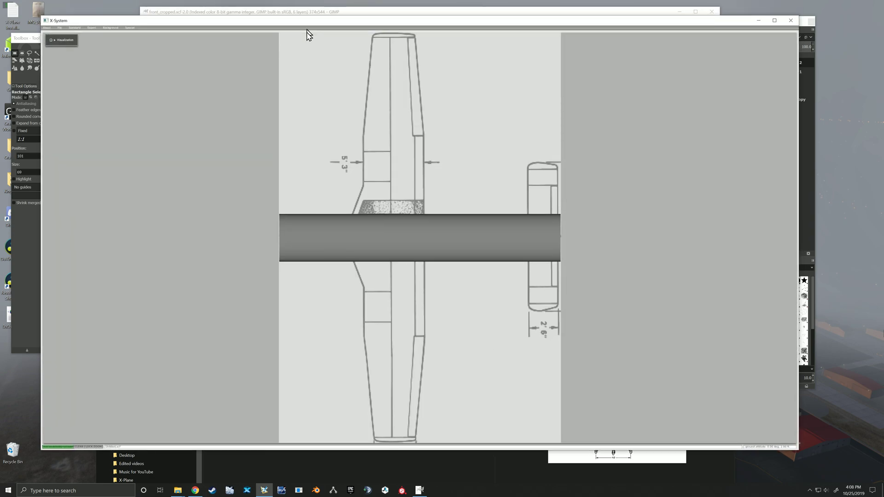